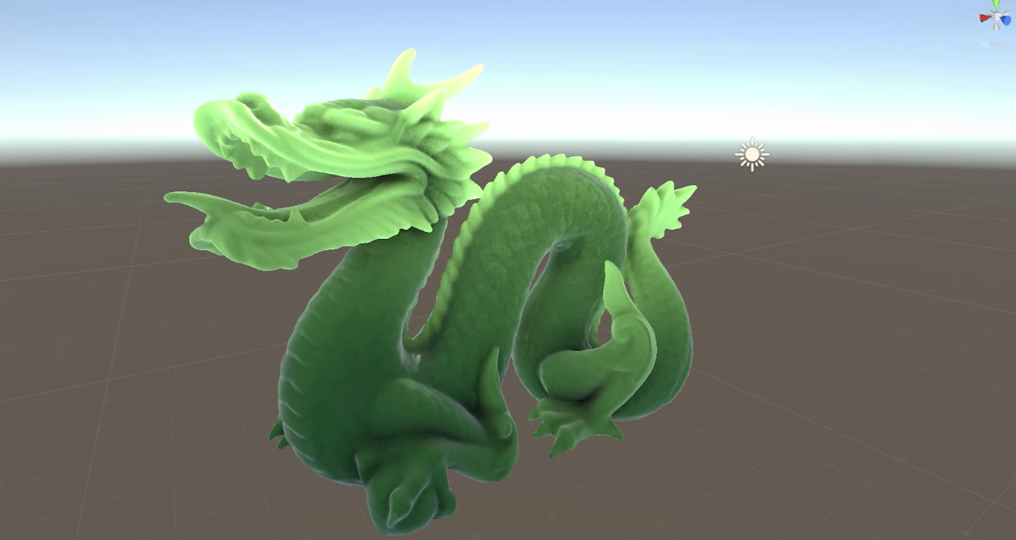
Rotate the Directional Light to shift the dragon's jade shading, then sketch a yellow ray toward the circle.
{"action": "left_click", "coordinate": [752, 154]}
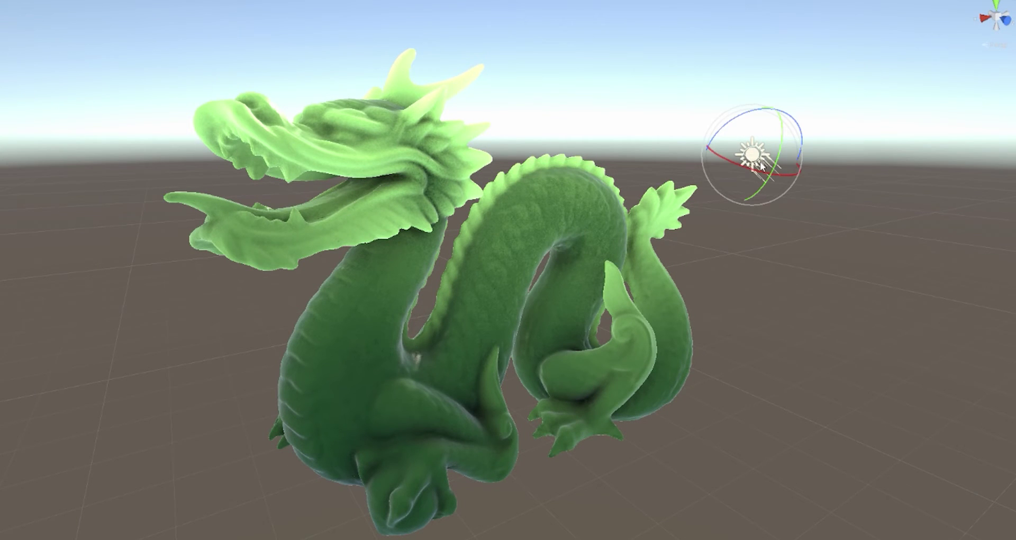
{"action": "mouse_move", "coordinate": [761, 166]}
{"action": "left_mouse_down"}
{"action": "mouse_move", "coordinate": [732, 153]}
{"action": "mouse_move", "coordinate": [757, 169]}
{"action": "mouse_move", "coordinate": [778, 161]}
{"action": "mouse_move", "coordinate": [789, 149]}
{"action": "mouse_move", "coordinate": [787, 103]}
{"action": "mouse_move", "coordinate": [788, 144]}
{"action": "mouse_move", "coordinate": [765, 164]}
{"action": "mouse_move", "coordinate": [739, 162]}
{"action": "left_mouse_up"}
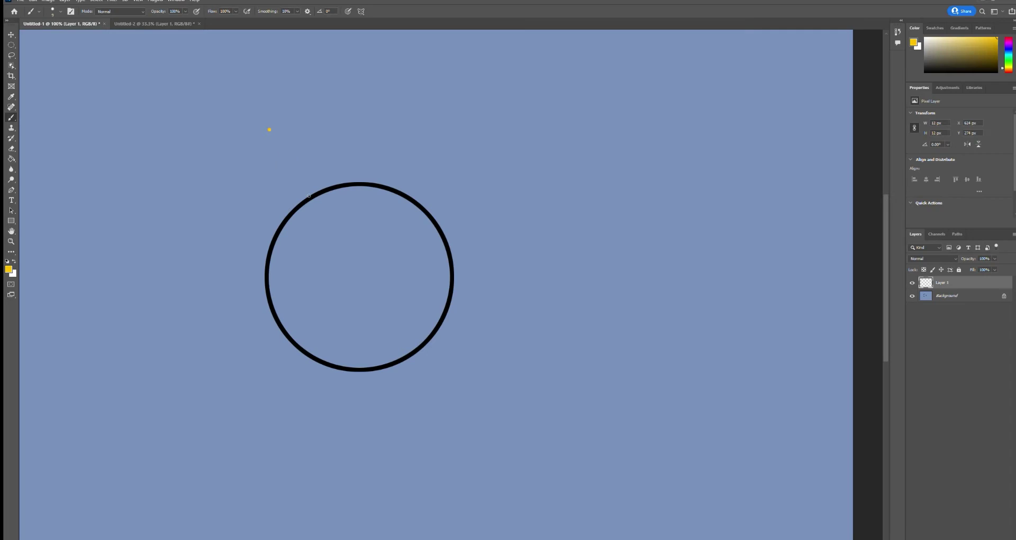
{"action": "left_click_drag", "start_coordinate": [269, 129], "coordinate": [310, 196]}
Draw a faint straight line from the circle's edge down through and past its bottom.
{"action": "left_click", "coordinate": [317, 157]}
{"action": "left_click", "coordinate": [310, 196], "text": "shift"}
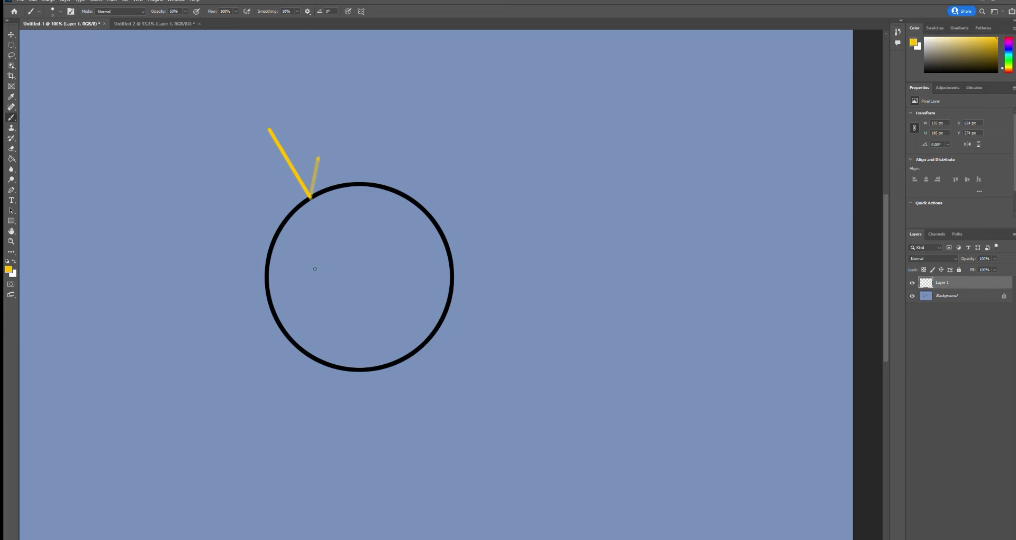
{"action": "left_click", "coordinate": [335, 329], "text": "shift"}
{"action": "left_click", "coordinate": [337, 353], "text": "shift"}
{"action": "left_click", "coordinate": [348, 374], "text": "shift"}
Draw a faint zigzag path down through the circle beside the first line.
{"action": "left_click", "coordinate": [307, 200]}
{"action": "left_click", "coordinate": [300, 223], "text": "shift"}
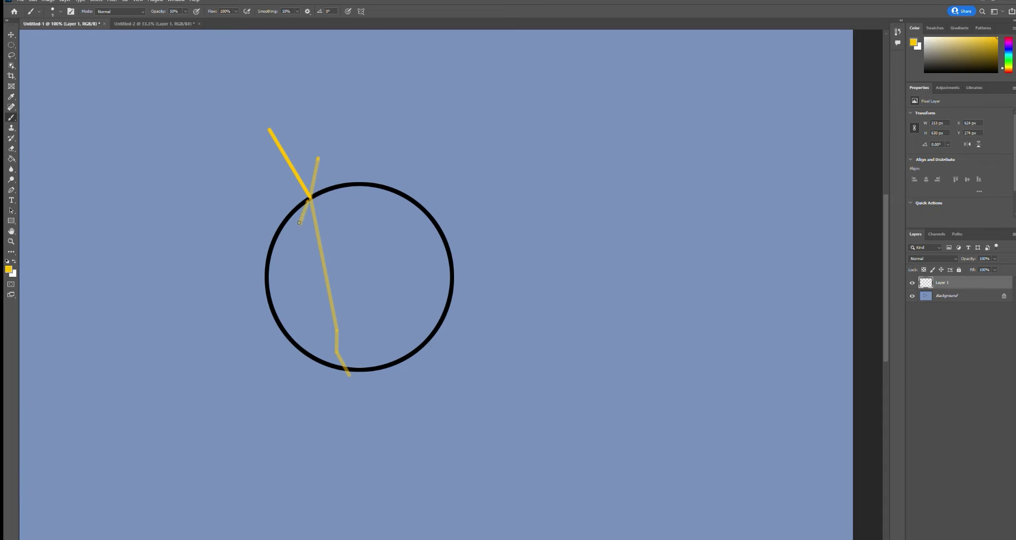
{"action": "left_click", "coordinate": [317, 247], "text": "shift"}
{"action": "left_click", "coordinate": [307, 272], "text": "shift"}
{"action": "left_click", "coordinate": [322, 316], "text": "shift"}
{"action": "left_click", "coordinate": [338, 374], "text": "shift"}
{"action": "left_click", "coordinate": [323, 386], "text": "shift"}
Draw a second zigzag branching right toward the circle's lower right.
{"action": "left_click", "coordinate": [342, 247], "text": "shift"}
{"action": "left_click", "coordinate": [340, 275], "text": "shift"}
{"action": "left_click", "coordinate": [360, 286], "text": "shift"}
{"action": "left_click", "coordinate": [365, 311], "text": "shift"}
{"action": "left_click", "coordinate": [376, 324], "text": "shift"}
{"action": "left_click", "coordinate": [384, 342], "text": "shift"}
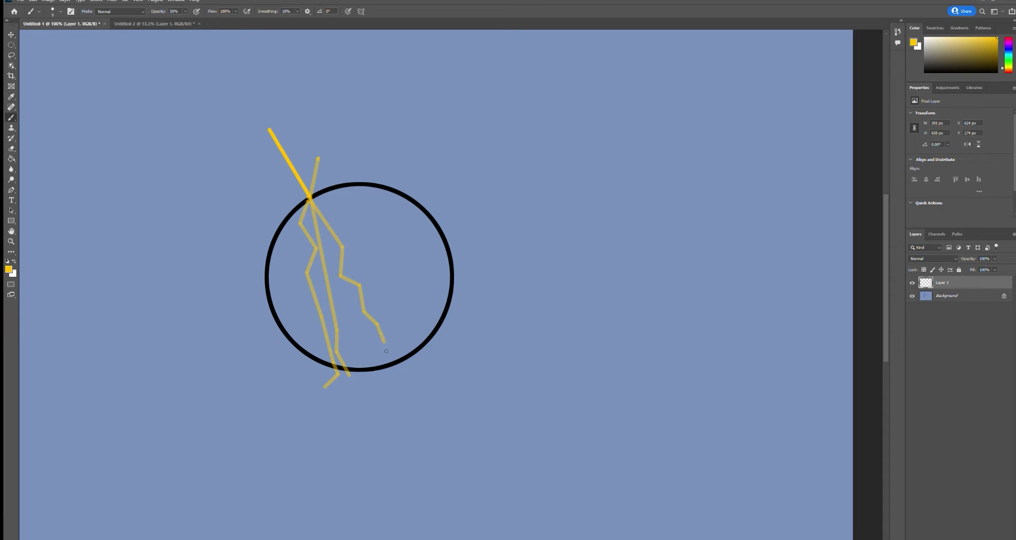
{"action": "left_click", "coordinate": [407, 373], "text": "shift"}
Draw a third zigzag path exiting past the circle's right side.
{"action": "left_click", "coordinate": [341, 228], "text": "shift"}
{"action": "left_click", "coordinate": [360, 257], "text": "shift"}
{"action": "left_click", "coordinate": [379, 273], "text": "shift"}
{"action": "left_click", "coordinate": [400, 321], "text": "shift"}
{"action": "left_click", "coordinate": [427, 315], "text": "shift"}
{"action": "left_click", "coordinate": [443, 349], "text": "shift"}
Add a short zigzag branch from the junction down to the circle's bottom.
{"action": "left_click", "coordinate": [330, 233], "text": "shift"}
{"action": "left_click", "coordinate": [352, 231], "text": "shift"}
{"action": "left_click", "coordinate": [342, 259], "text": "shift"}
{"action": "left_click", "coordinate": [334, 267], "text": "shift"}
{"action": "left_click", "coordinate": [361, 273], "text": "shift"}
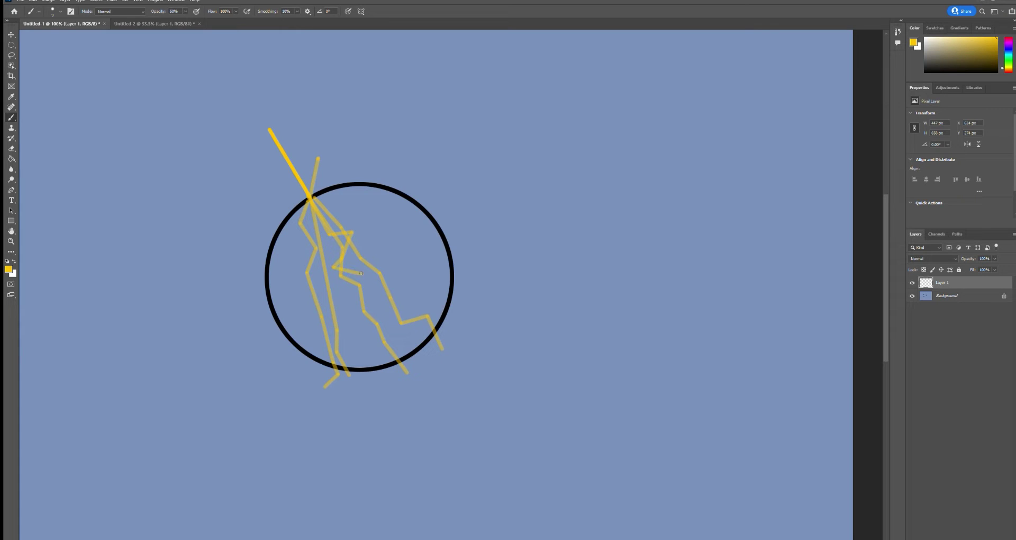
{"action": "left_click", "coordinate": [349, 323], "text": "shift"}
{"action": "left_click", "coordinate": [373, 373], "text": "shift"}
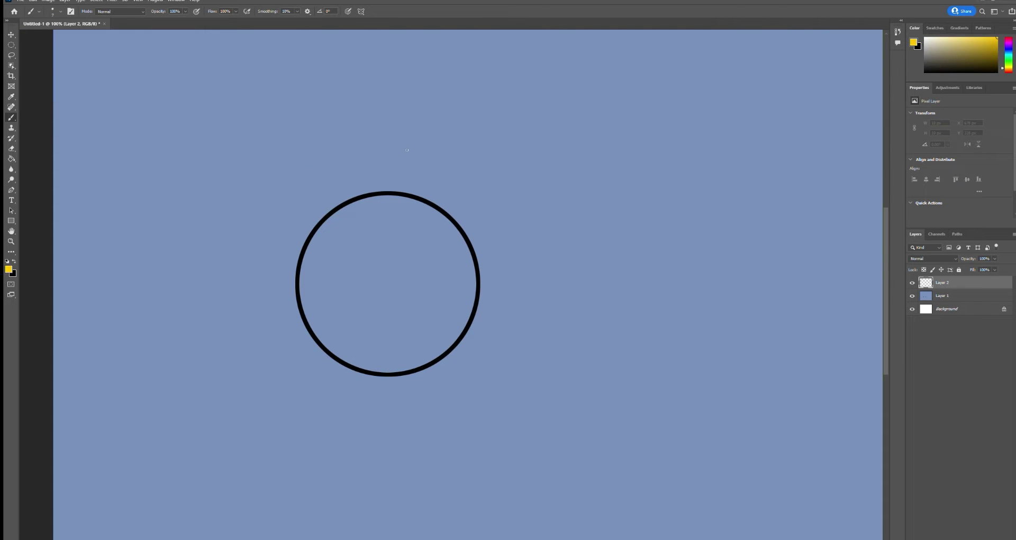
Draw a straight yellow ray through the circle and touch up its exit point.
{"action": "left_click", "coordinate": [330, 125]}
{"action": "left_click", "coordinate": [467, 324], "text": "shift"}
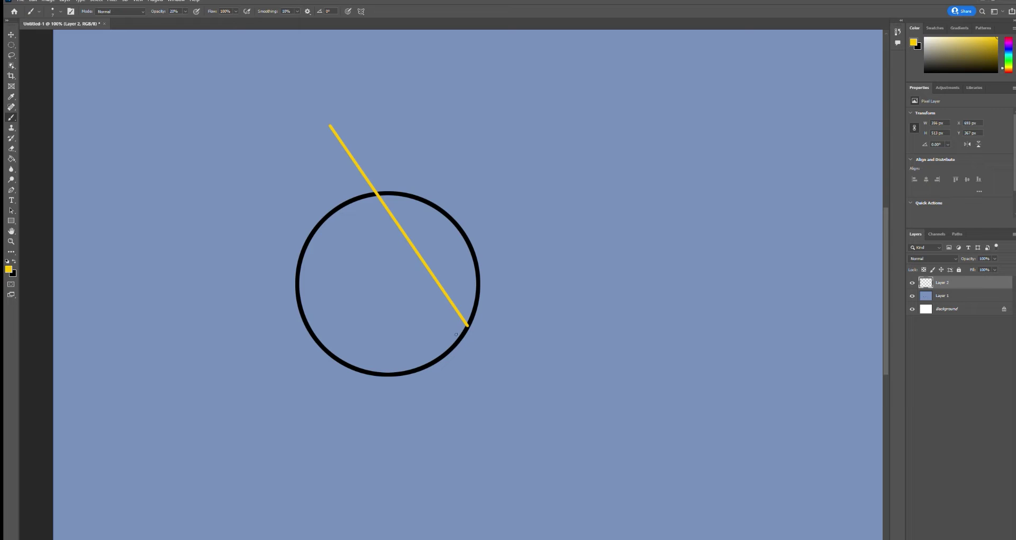
{"action": "left_click_drag", "start_coordinate": [455, 335], "coordinate": [455, 337]}
{"action": "left_click_drag", "start_coordinate": [475, 303], "coordinate": [447, 295]}
{"action": "left_click_drag", "start_coordinate": [457, 337], "coordinate": [477, 307]}
Sketch faint exit-cone lines and label the ray L and the exit -L.
{"action": "left_click", "coordinate": [517, 392], "text": "shift"}
{"action": "left_click", "coordinate": [519, 392], "text": "shift"}
{"action": "mouse_move", "coordinate": [362, 133]}
{"action": "left_mouse_down"}
{"action": "mouse_move", "coordinate": [372, 147]}
{"action": "mouse_move", "coordinate": [377, 126]}
{"action": "left_mouse_up"}
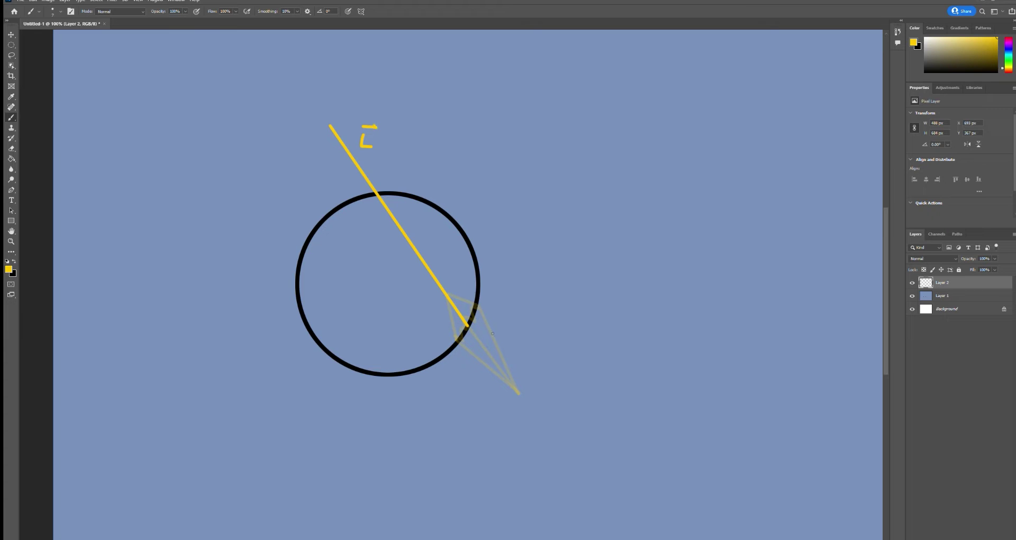
{"action": "left_click", "coordinate": [518, 355]}
{"action": "mouse_move", "coordinate": [532, 342]}
{"action": "left_mouse_down"}
{"action": "mouse_move", "coordinate": [534, 364]}
{"action": "mouse_move", "coordinate": [550, 363]}
{"action": "mouse_move", "coordinate": [549, 332]}
{"action": "left_mouse_up"}
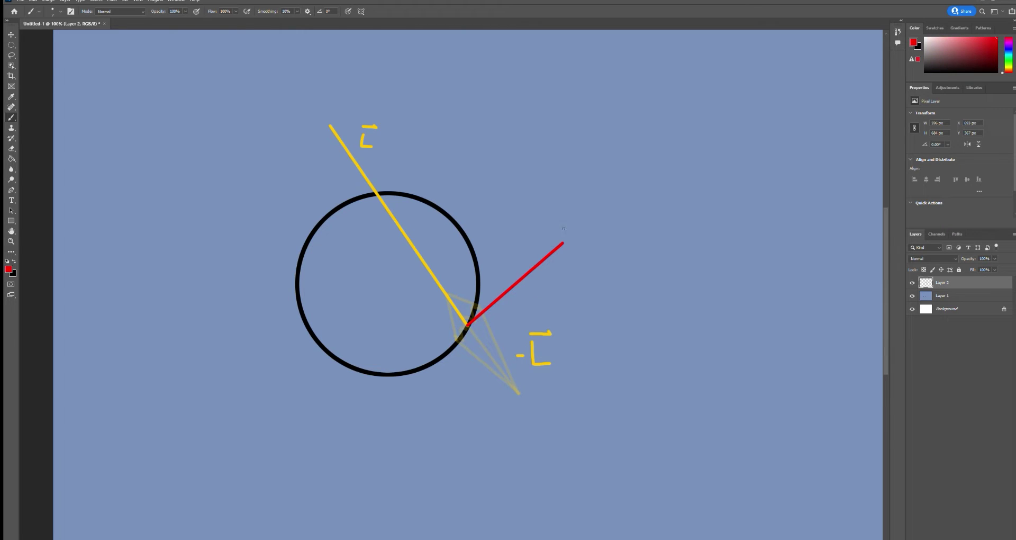
Replace the stray strokes with a straight red arrow from the exit point, labelled V.
{"action": "mouse_move", "coordinate": [561, 226]}
{"action": "left_mouse_down"}
{"action": "mouse_move", "coordinate": [570, 227]}
{"action": "mouse_move", "coordinate": [571, 244]}
{"action": "left_mouse_up"}
{"action": "key", "text": "ctrl+z"}
{"action": "key", "text": "ctrl+z"}
{"action": "key", "text": "ctrl+z"}
{"action": "key", "text": "ctrl+z"}
{"action": "left_click", "coordinate": [568, 317], "text": "shift"}
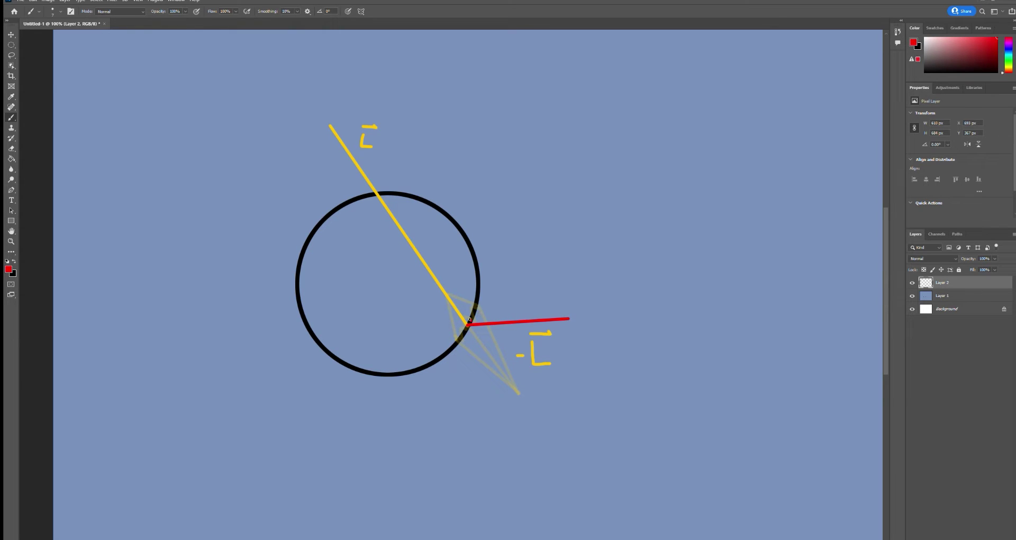
{"action": "left_click_drag", "start_coordinate": [466, 324], "coordinate": [472, 328]}
{"action": "mouse_move", "coordinate": [580, 303]}
{"action": "left_mouse_down"}
{"action": "mouse_move", "coordinate": [587, 320]}
{"action": "mouse_move", "coordinate": [596, 294]}
{"action": "left_mouse_up"}
Draw a green tangent along the circle's edge and a green normal outward from the exit point.
{"action": "left_click_drag", "start_coordinate": [476, 311], "coordinate": [474, 310]}
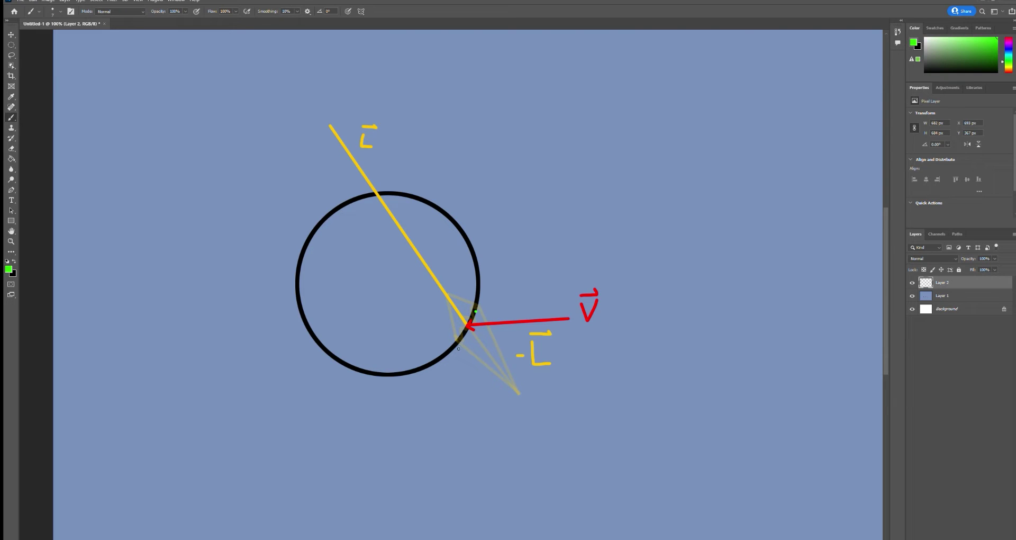
{"action": "left_click", "coordinate": [459, 349], "text": "shift"}
{"action": "mouse_move", "coordinate": [470, 329]}
{"action": "left_mouse_down"}
{"action": "mouse_move", "coordinate": [509, 340]}
{"action": "mouse_move", "coordinate": [488, 341]}
{"action": "mouse_move", "coordinate": [497, 353]}
{"action": "mouse_move", "coordinate": [498, 337]}
{"action": "left_mouse_up"}
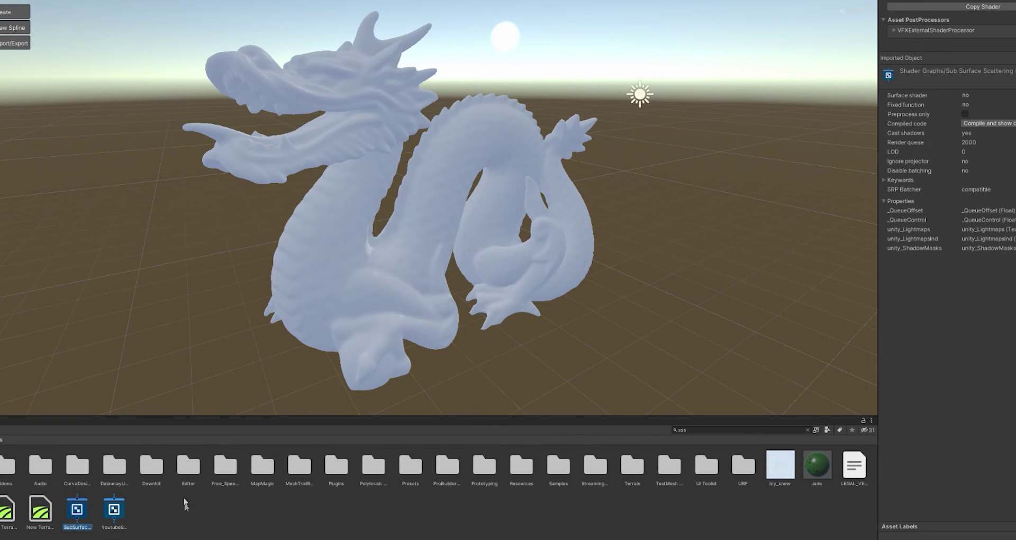
Name the new shader graph asset SubSurfaceScattering and open it in Shader Graph.
{"action": "left_click", "coordinate": [76, 506]}
{"action": "left_click", "coordinate": [88, 525]}
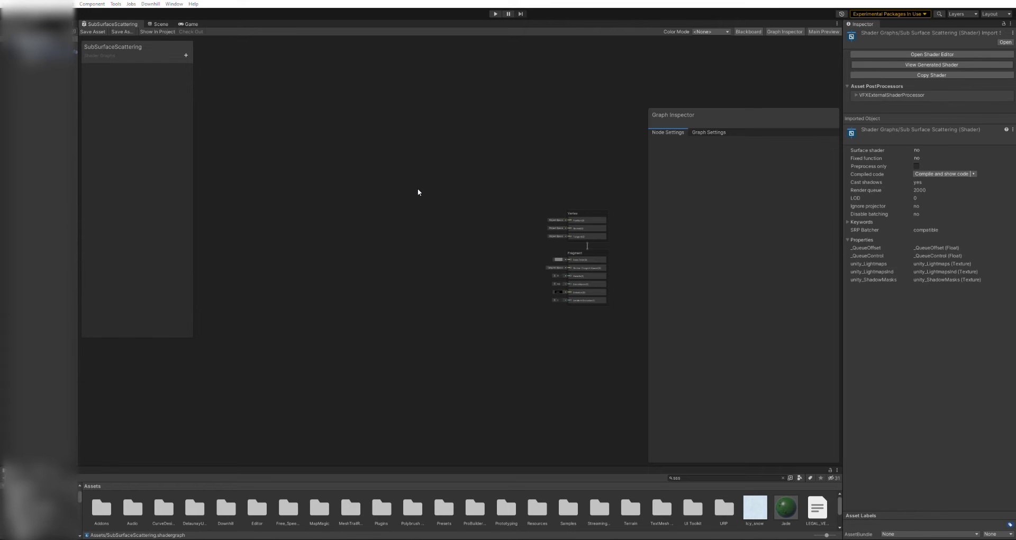
Add a Custom Function node of type String named GetMainLightDirection.
{"action": "double_click", "coordinate": [425, 202]}
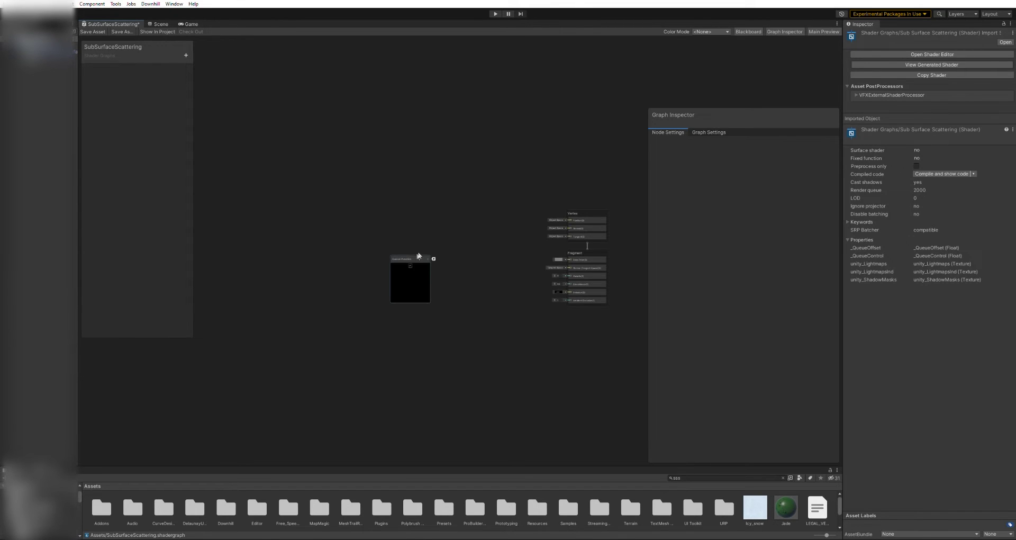
{"action": "scroll", "coordinate": [412, 282], "scroll_direction": "up", "scroll_amount": 5}
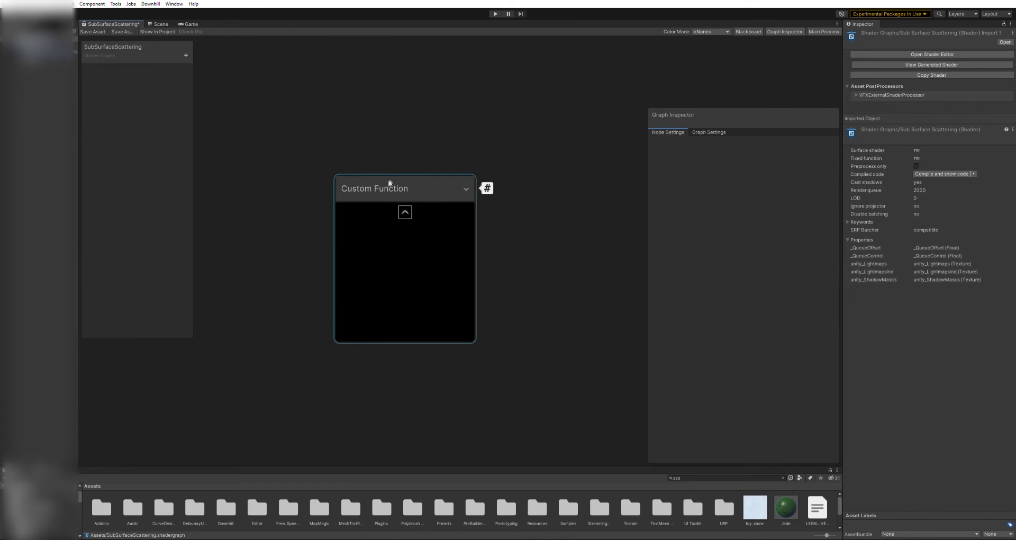
{"action": "left_click_drag", "start_coordinate": [389, 182], "coordinate": [325, 194]}
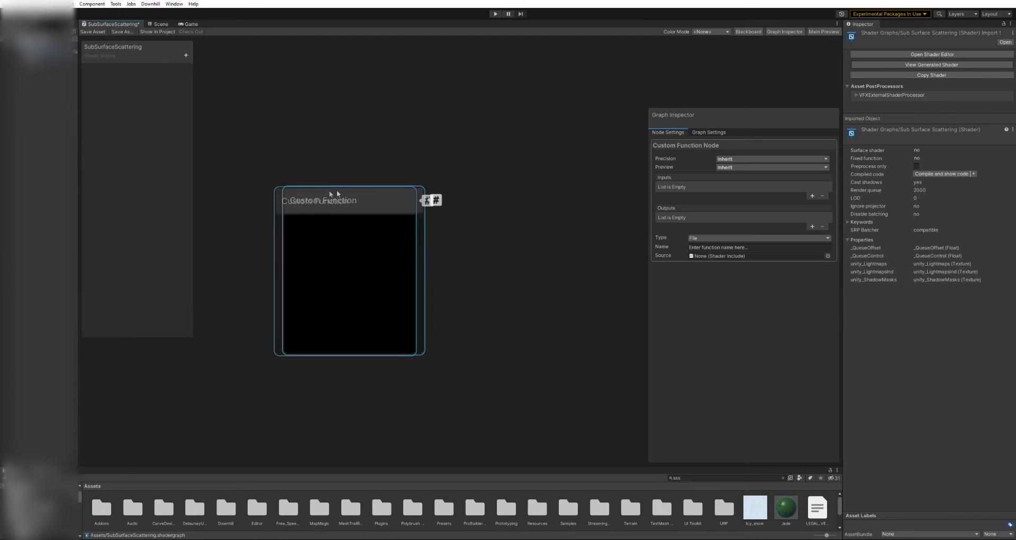
{"action": "left_click", "coordinate": [711, 247]}
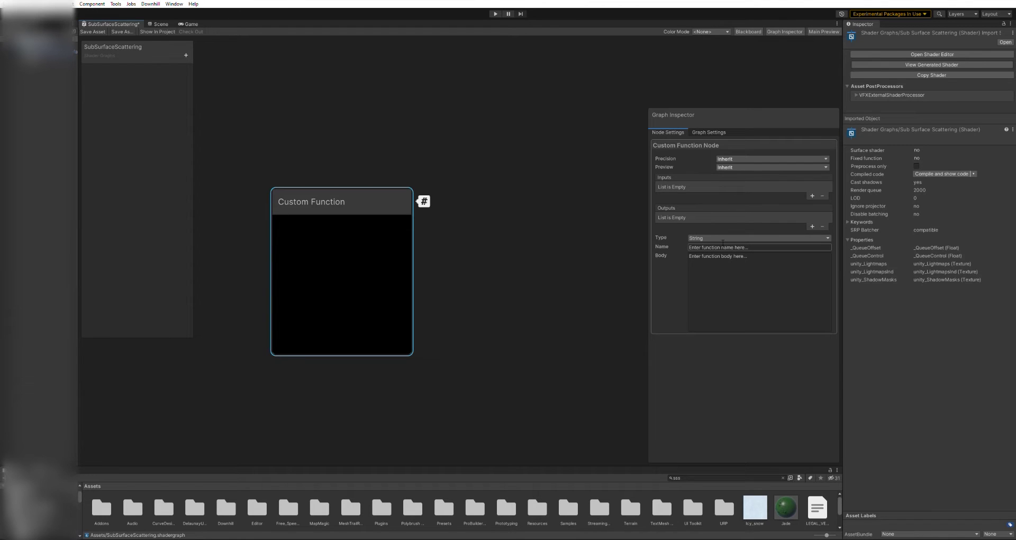
{"action": "left_click", "coordinate": [776, 246]}
{"action": "type", "text": "GetMainLightDir"}
{"action": "type", "text": "ection"}
{"action": "key", "text": "Return"}
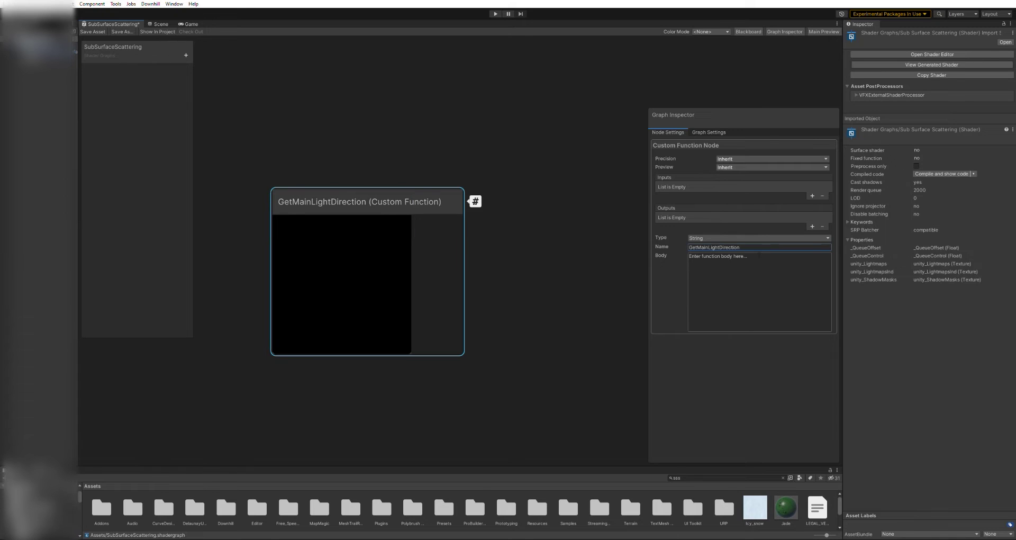
Add outputs MainLightDirection (Vector 3) and MainLightIntensity, then paste in the HLSL body.
{"action": "left_click", "coordinate": [812, 225]}
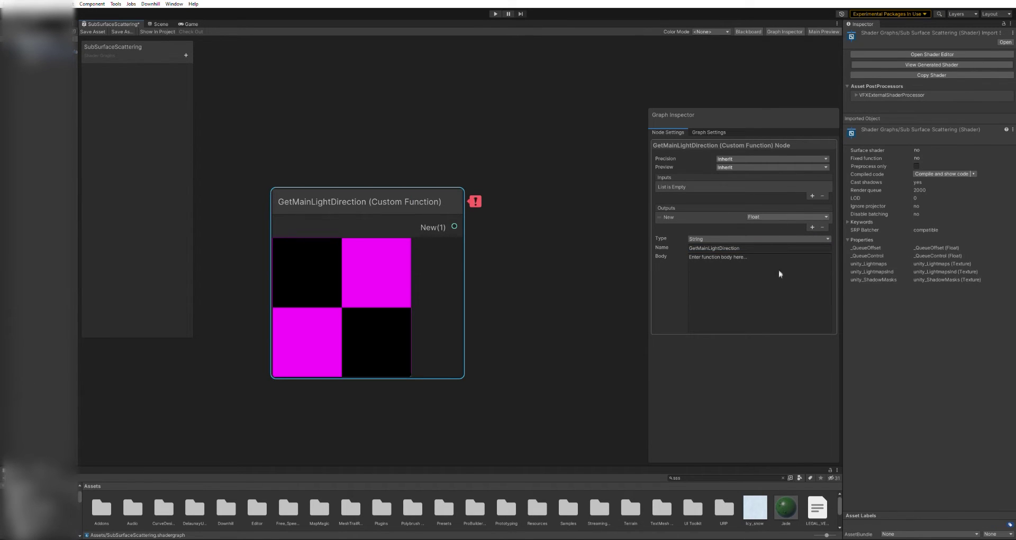
{"action": "left_click", "coordinate": [778, 310]}
{"action": "left_click", "coordinate": [672, 216]}
{"action": "type", "text": "MainLightDirection"}
{"action": "key", "text": "Return"}
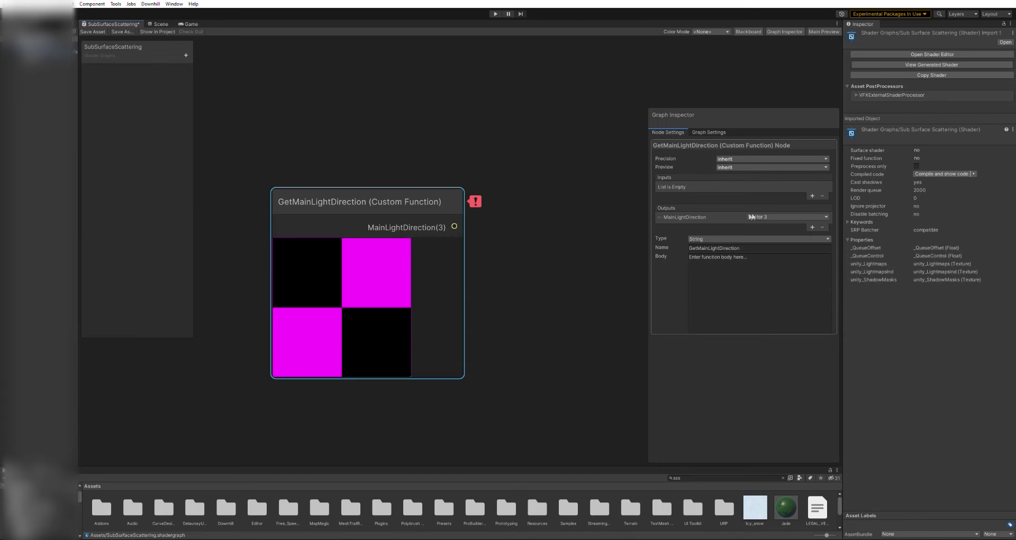
{"action": "left_click", "coordinate": [812, 225]}
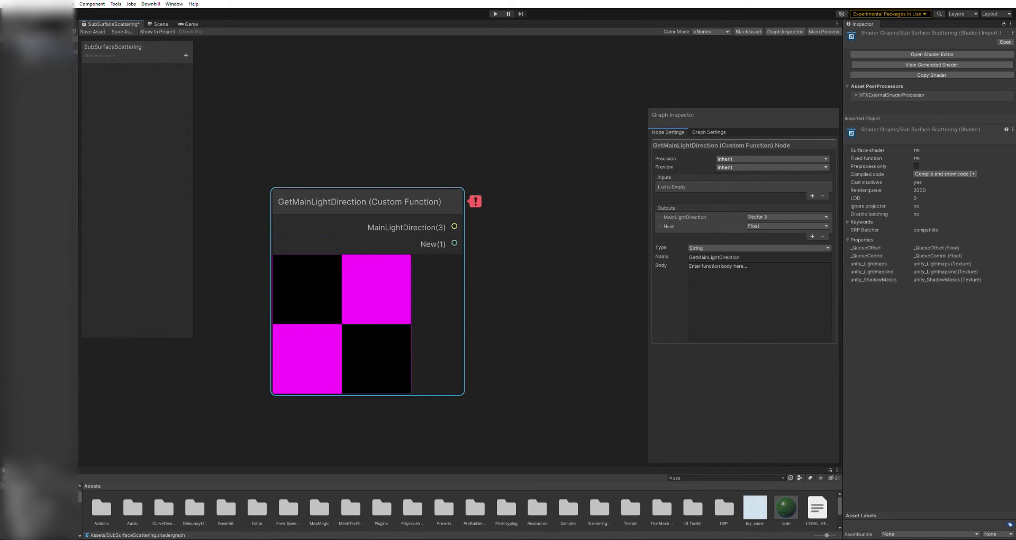
{"action": "double_click", "coordinate": [669, 226]}
{"action": "type", "text": "MainLightIntensity"}
{"action": "key", "text": "Return"}
{"action": "left_click", "coordinate": [728, 282]}
{"action": "type", "text": "#ifdef SHADERGRAPH_PREVIEW \tMainLightDirection = float3(0.5,0.5,0); \tMainLightIntensity = 1.0f; #else \tMainLightDirection = GetMainLight().direction; \tMainLightIntensity = length(GetMainLight().color); #endif"}
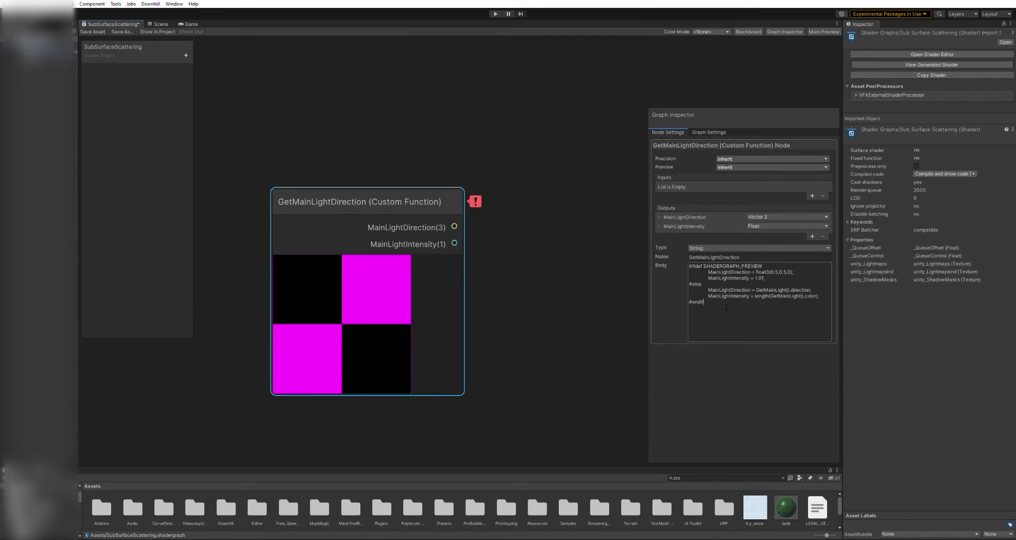
Go over the body's SHADERGRAPH_PREVIEW guard and GetMainLight() direction and intensity expressions.
{"action": "scroll", "coordinate": [608, 311], "scroll_direction": "up", "scroll_amount": 1}
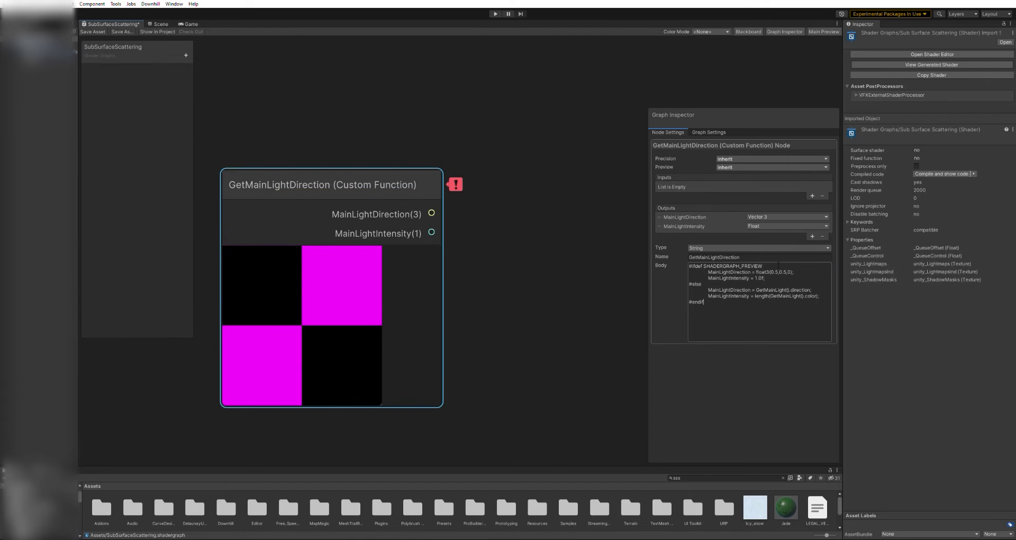
{"action": "left_click_drag", "start_coordinate": [777, 263], "coordinate": [666, 261]}
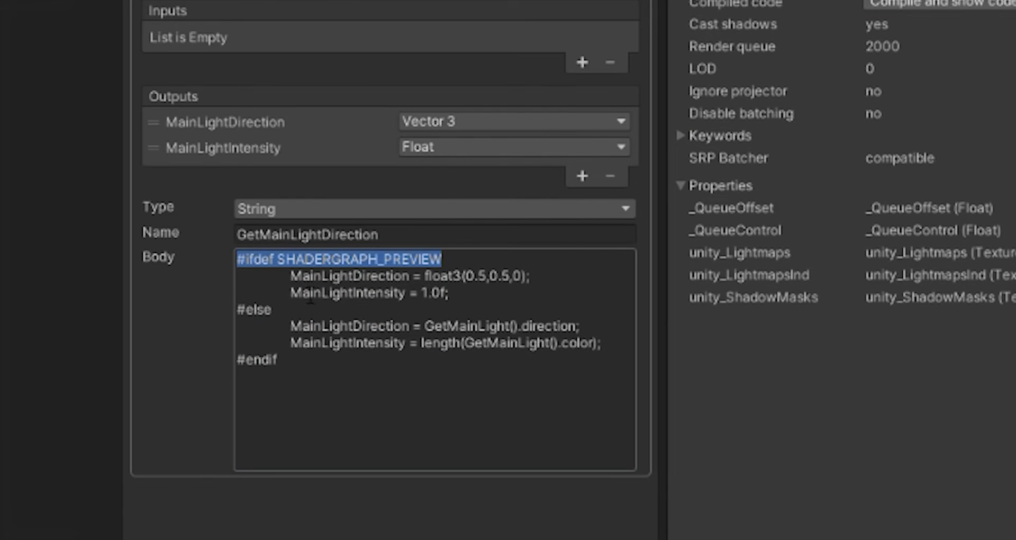
{"action": "left_click", "coordinate": [293, 290]}
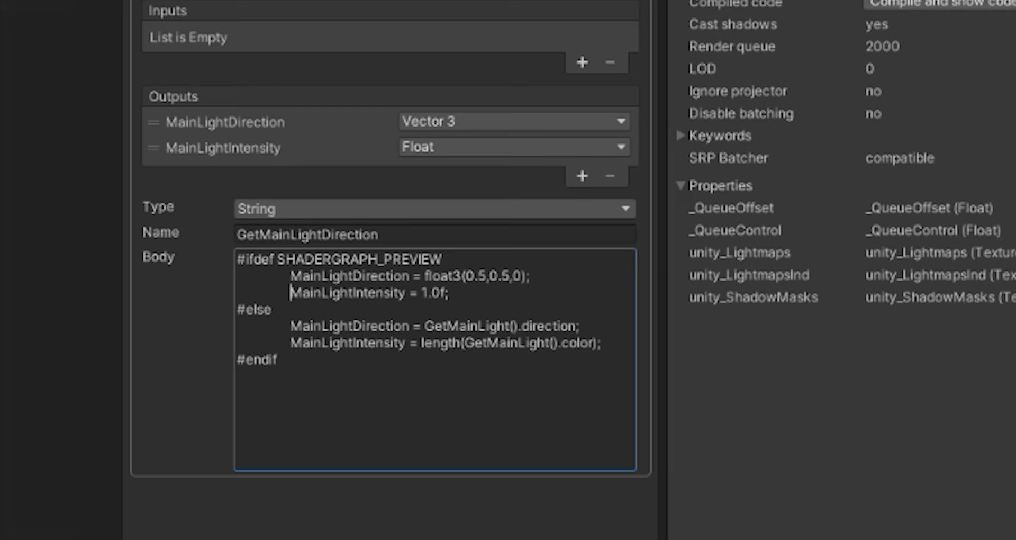
{"action": "left_click", "coordinate": [59, 318]}
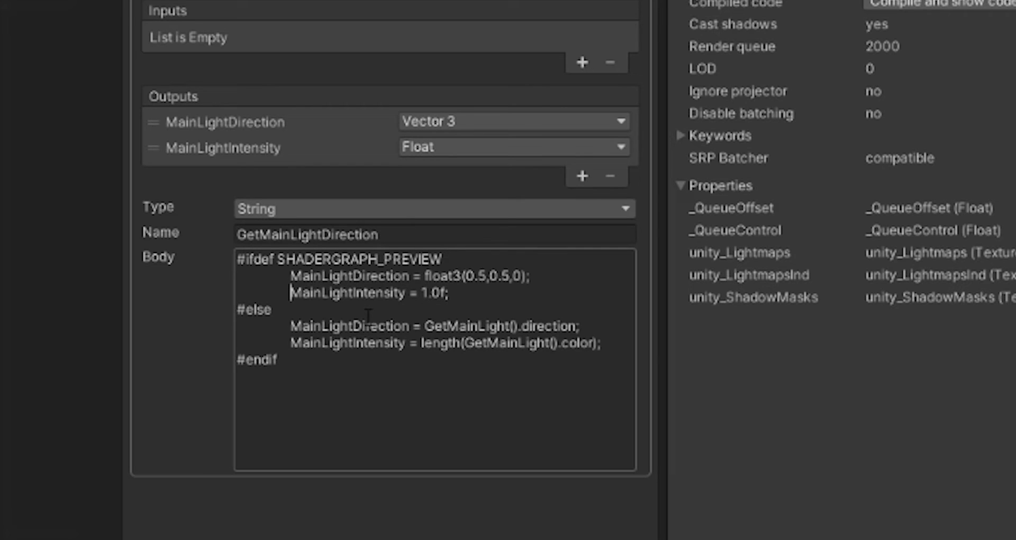
{"action": "left_click_drag", "start_coordinate": [290, 326], "coordinate": [418, 324]}
{"action": "left_click", "coordinate": [508, 324]}
{"action": "left_click_drag", "start_coordinate": [580, 326], "coordinate": [424, 326]}
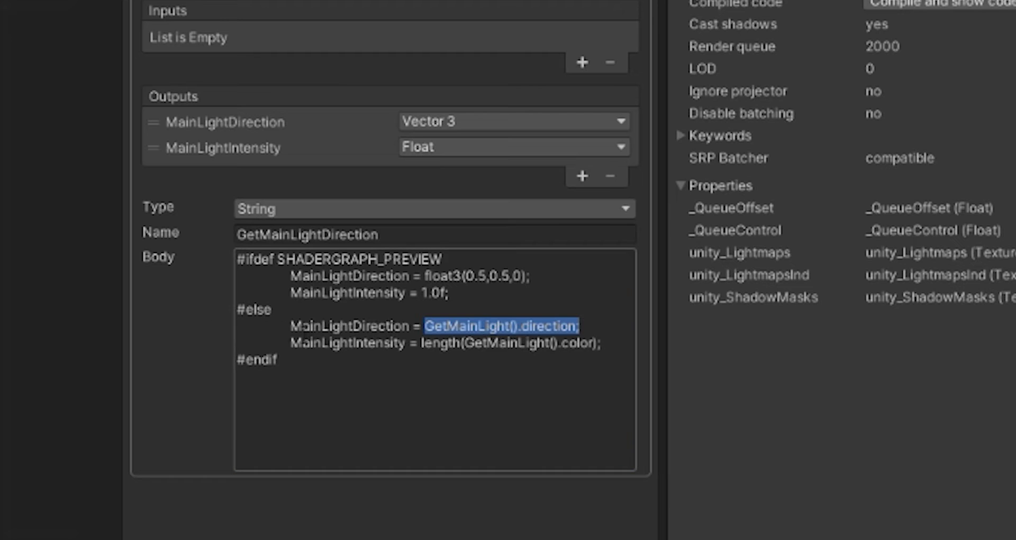
{"action": "left_click_drag", "start_coordinate": [292, 343], "coordinate": [610, 332]}
{"action": "left_click", "coordinate": [619, 333]}
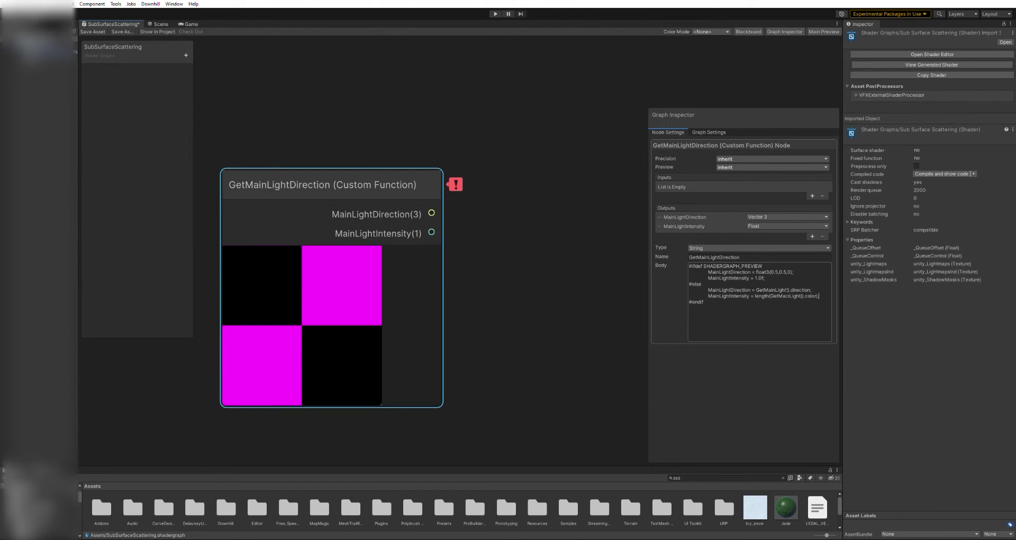
Place a Normal Vector node above GetMainLightDirection and collapse both nodes' previews.
{"action": "left_click", "coordinate": [366, 297]}
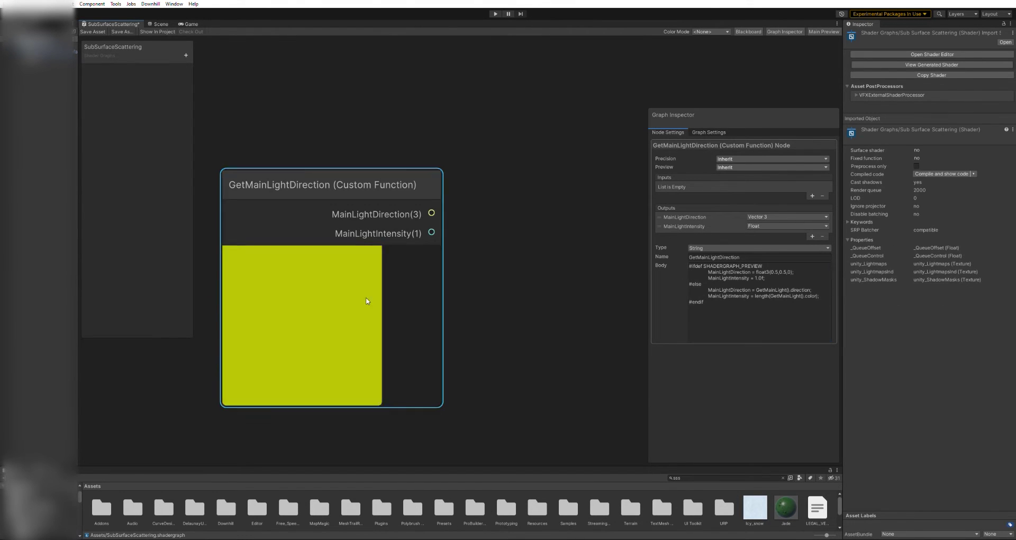
{"action": "left_click_drag", "start_coordinate": [335, 173], "coordinate": [316, 176]}
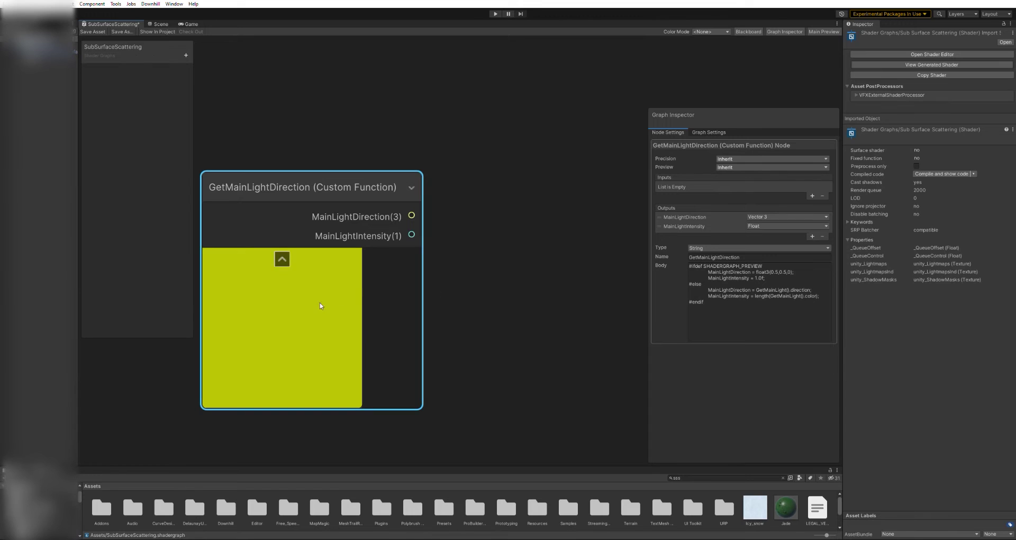
{"action": "scroll", "coordinate": [527, 305], "scroll_direction": "down", "scroll_amount": 1}
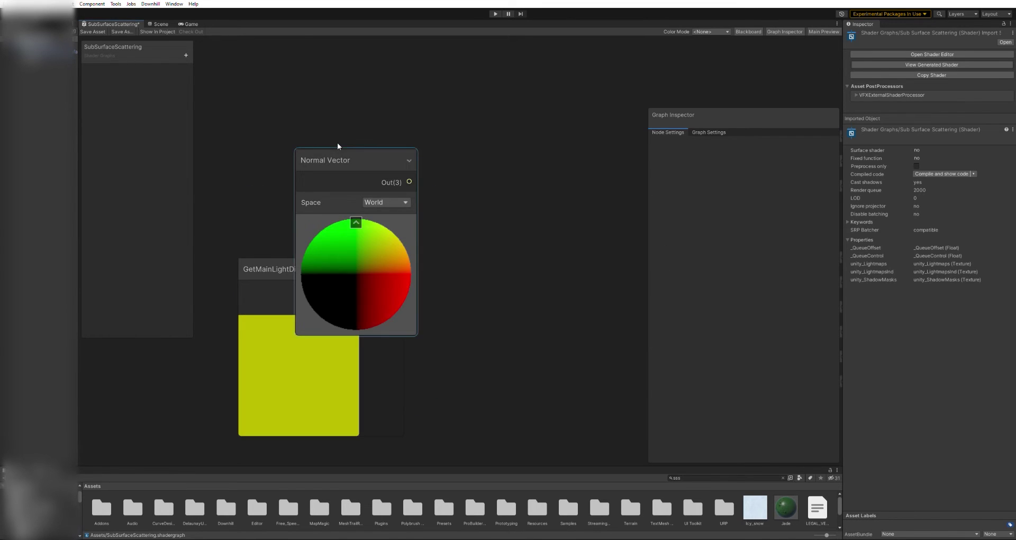
{"action": "left_click_drag", "start_coordinate": [364, 153], "coordinate": [308, 87]}
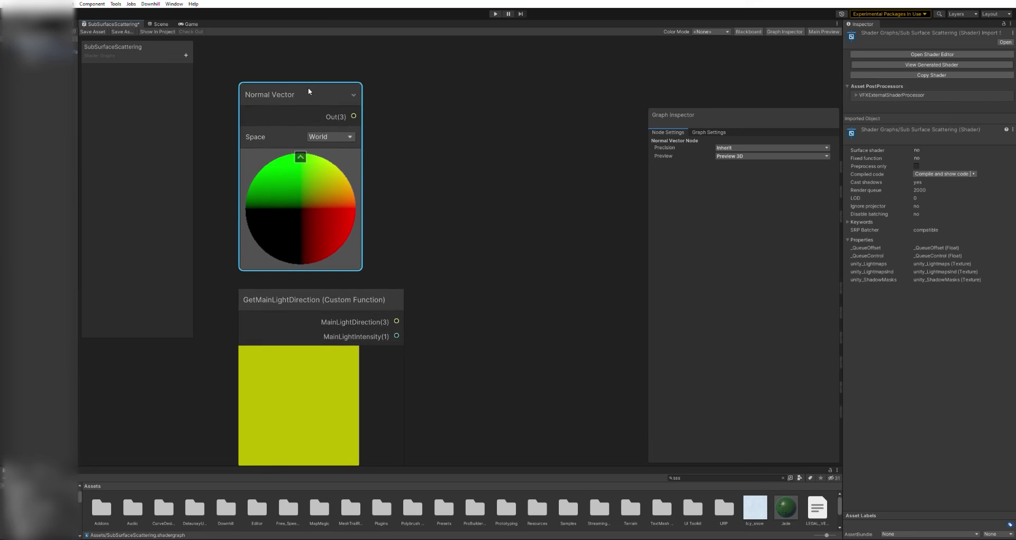
{"action": "left_click", "coordinate": [301, 155]}
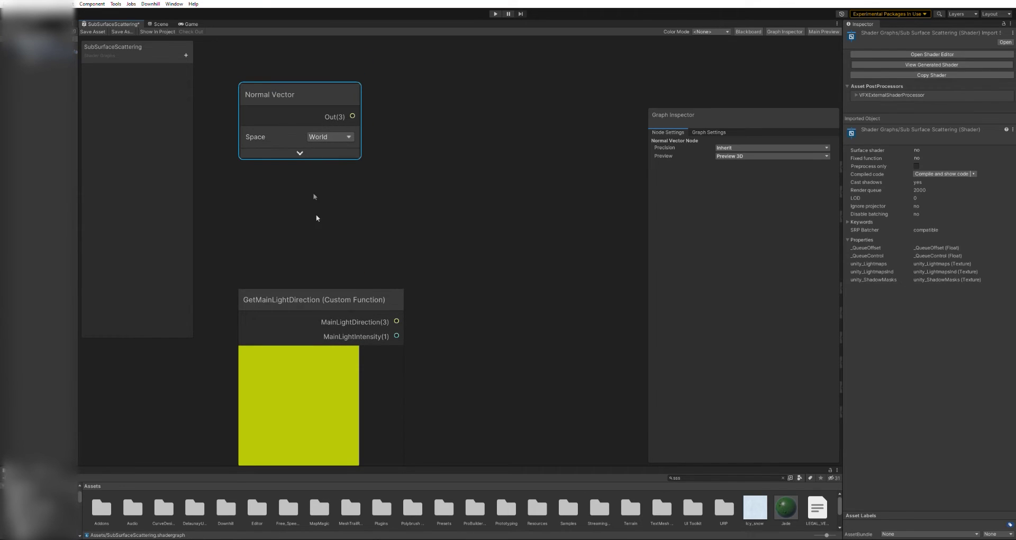
{"action": "left_click", "coordinate": [298, 353]}
{"action": "left_click_drag", "start_coordinate": [307, 290], "coordinate": [313, 177]}
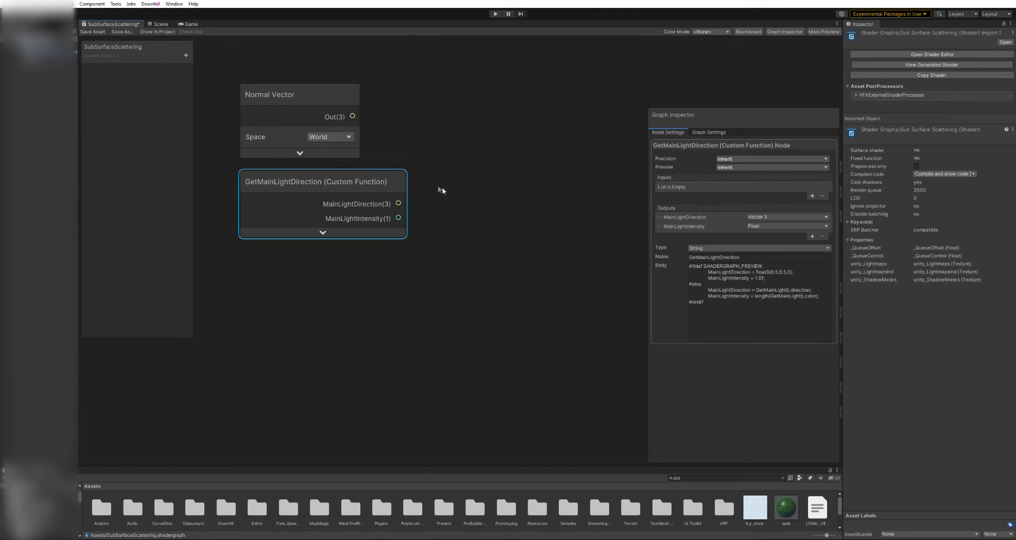
{"action": "middle_click_drag", "start_coordinate": [458, 196], "coordinate": [420, 265]}
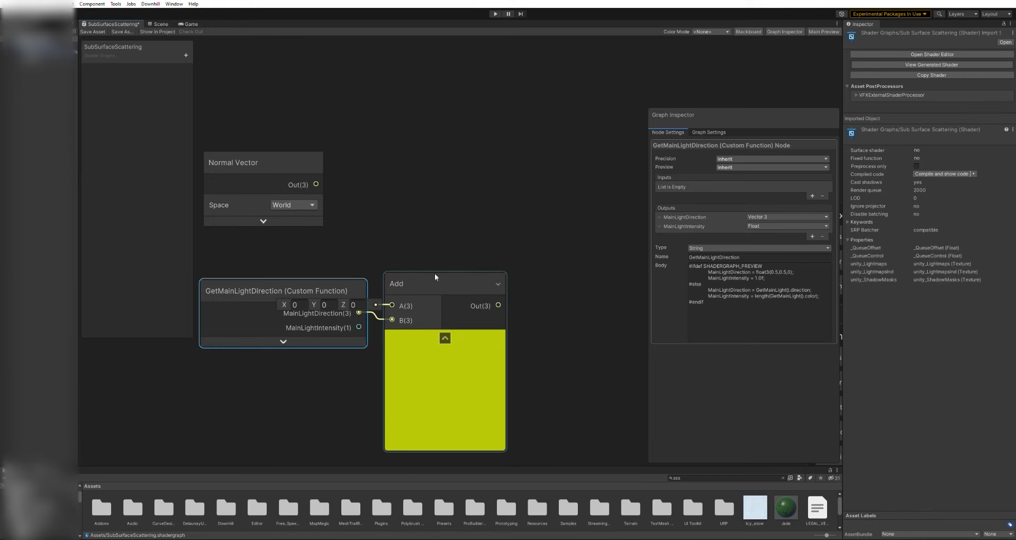
Position the new Add node to the right and start wiring from Normal Vector.
{"action": "left_click_drag", "start_coordinate": [435, 276], "coordinate": [521, 267]}
{"action": "left_click", "coordinate": [315, 181]}
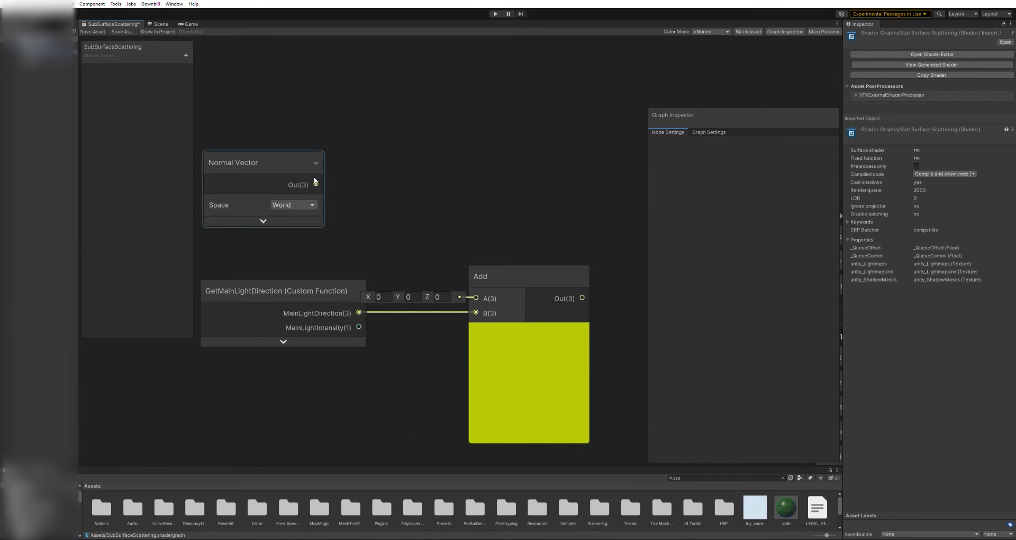
{"action": "left_click_drag", "start_coordinate": [316, 182], "coordinate": [377, 172]}
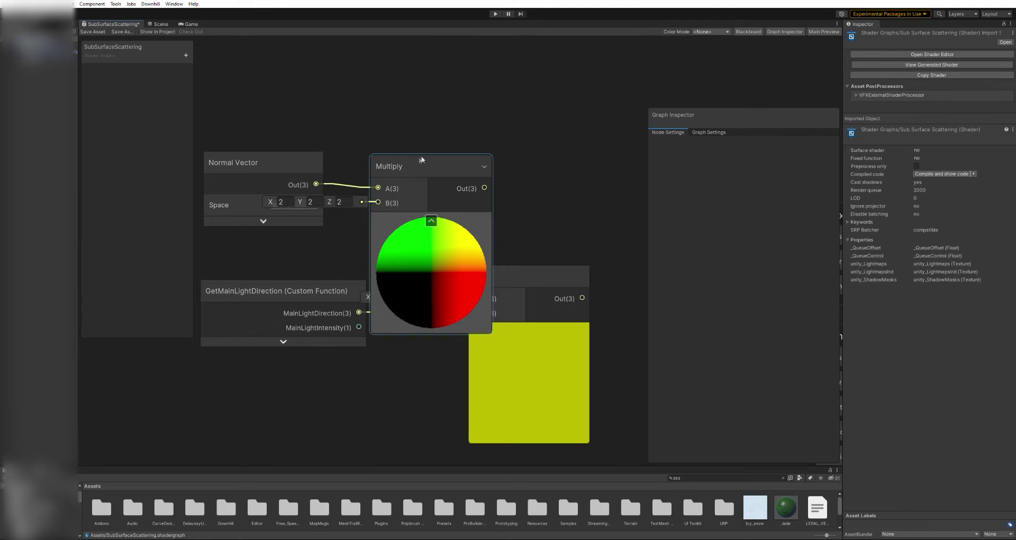
Arrange the Multiply node beside Normal Vector and collapse its preview.
{"action": "left_click_drag", "start_coordinate": [421, 159], "coordinate": [429, 141]}
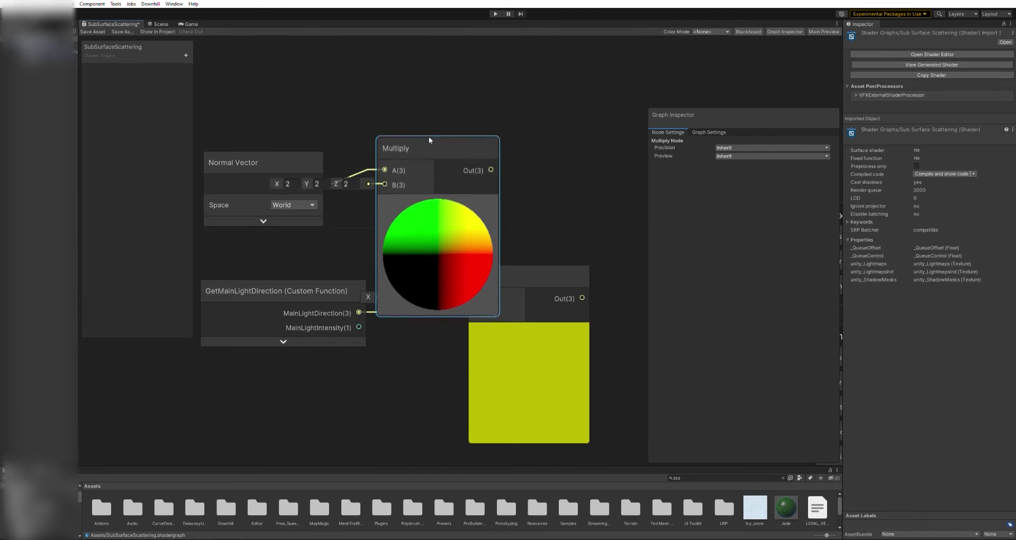
{"action": "left_click_drag", "start_coordinate": [289, 158], "coordinate": [289, 142]}
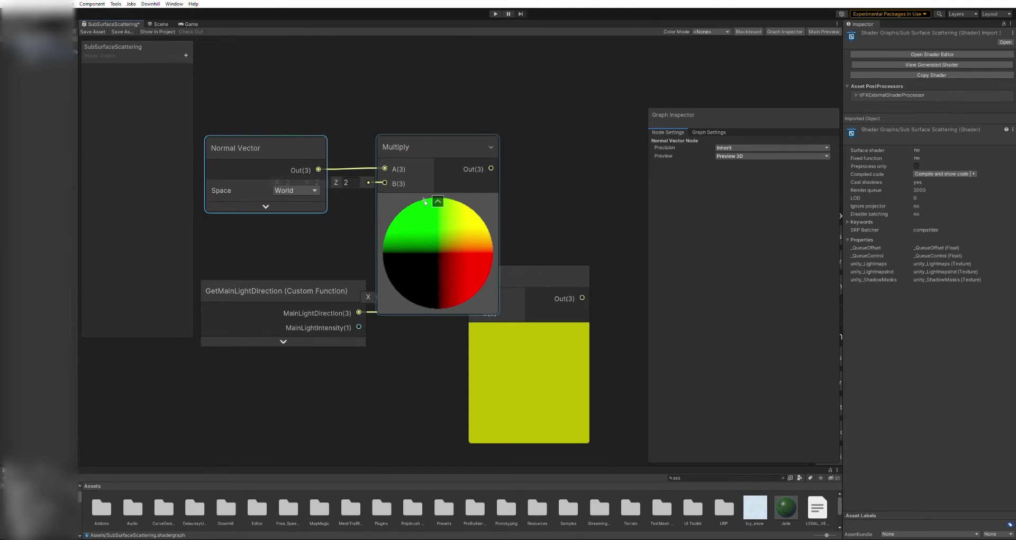
{"action": "left_click", "coordinate": [440, 195]}
{"action": "left_click_drag", "start_coordinate": [411, 142], "coordinate": [480, 135]}
Create a Float property NormalInfluence, wire it into Multiply B, and feed Multiply into Add A.
{"action": "left_click", "coordinate": [185, 55]}
{"action": "left_click", "coordinate": [141, 86]}
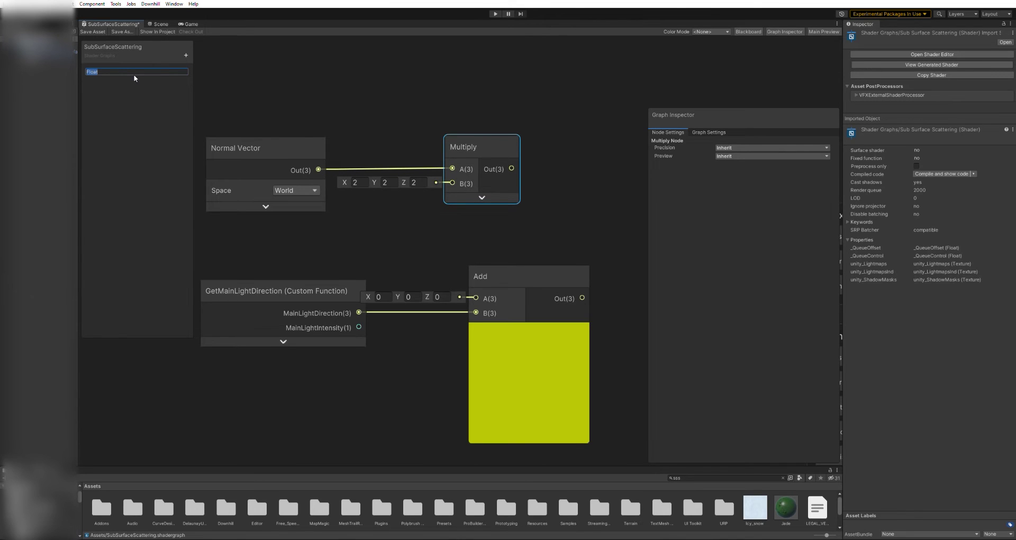
{"action": "type", "text": "NormalInfluence"}
{"action": "key", "text": "Return"}
{"action": "left_click_drag", "start_coordinate": [125, 71], "coordinate": [266, 244]}
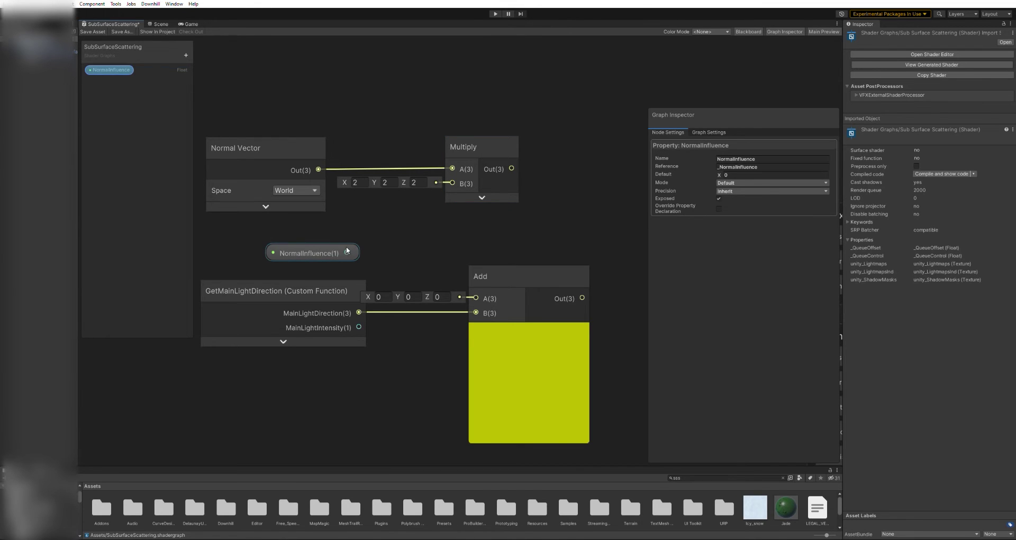
{"action": "left_click_drag", "start_coordinate": [347, 252], "coordinate": [276, 217]}
{"action": "left_click_drag", "start_coordinate": [490, 136], "coordinate": [390, 135]}
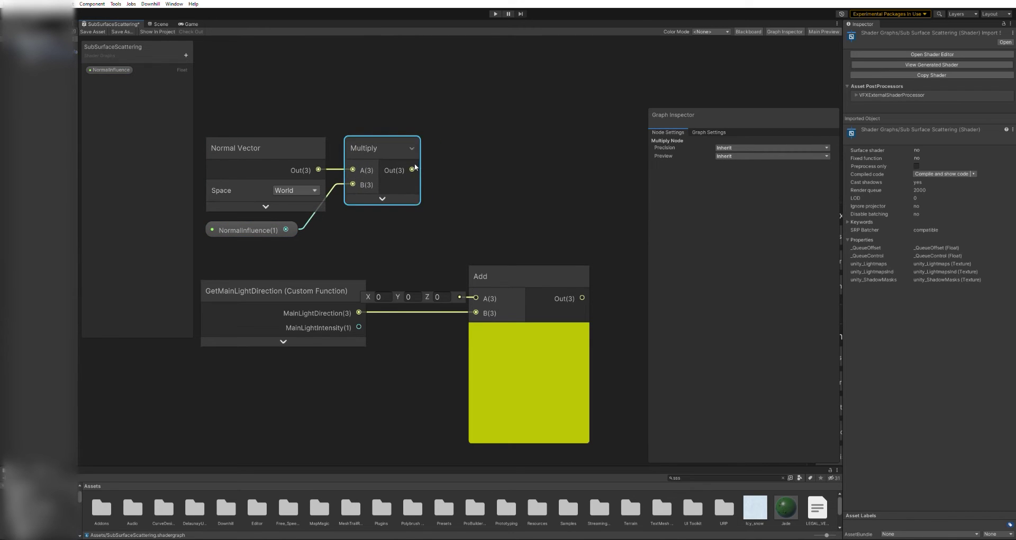
{"action": "left_click_drag", "start_coordinate": [412, 170], "coordinate": [490, 210]}
Chain Normalize and Negate nodes after Add, collapse their previews, and select every node.
{"action": "left_click", "coordinate": [528, 331]}
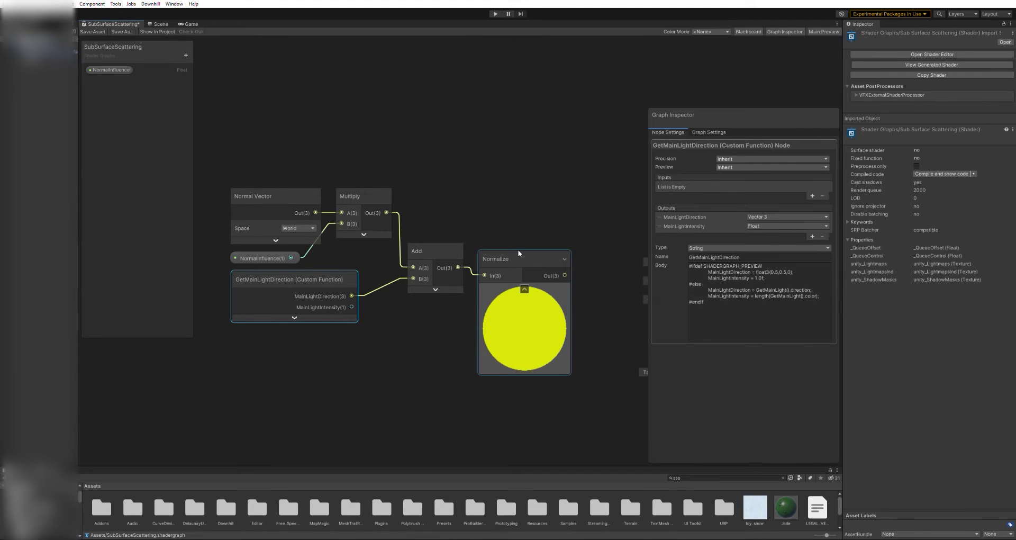
{"action": "left_click_drag", "start_coordinate": [518, 249], "coordinate": [554, 260]}
{"action": "left_click", "coordinate": [522, 279]}
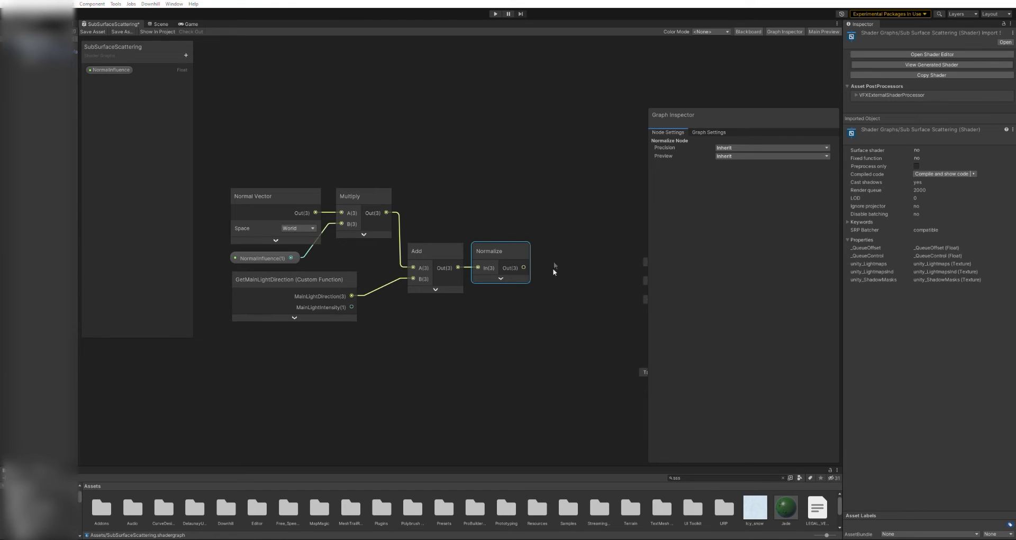
{"action": "double_click", "coordinate": [593, 326]}
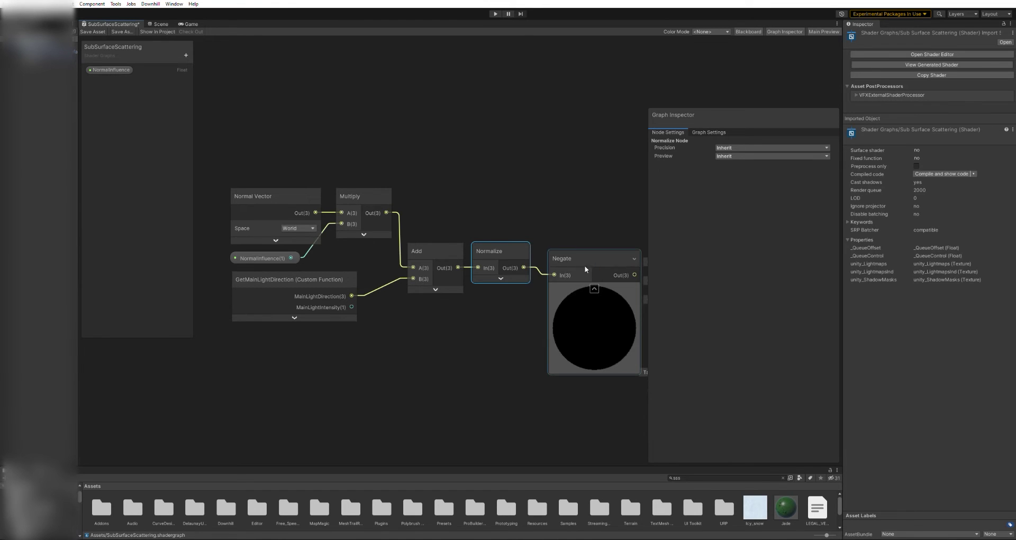
{"action": "left_click", "coordinate": [594, 288]}
{"action": "left_click_drag", "start_coordinate": [582, 252], "coordinate": [572, 241]}
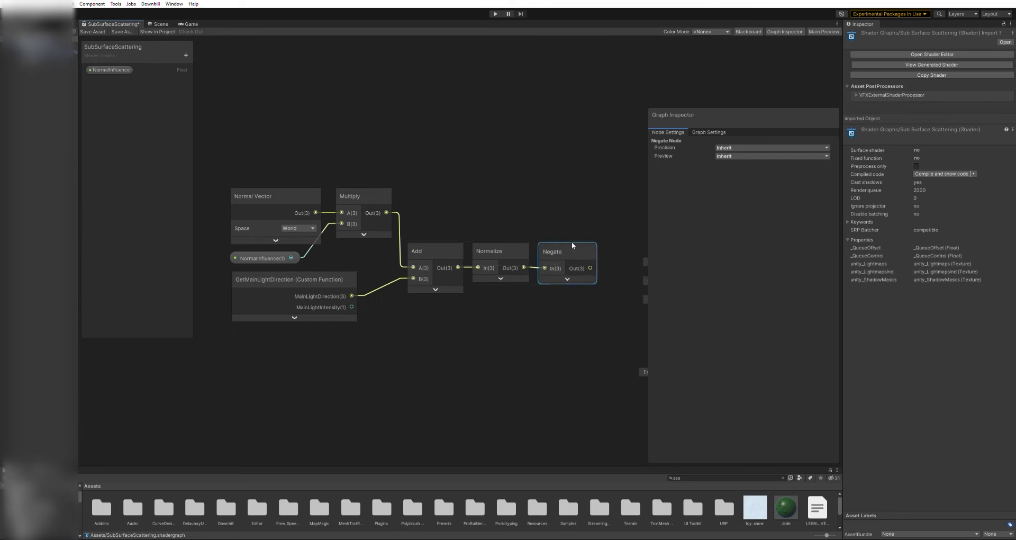
{"action": "key", "text": "ctrl+a"}
Group the selected nodes and title the group 'Get Main Light from scene'.
{"action": "key", "text": "ctrl+g"}
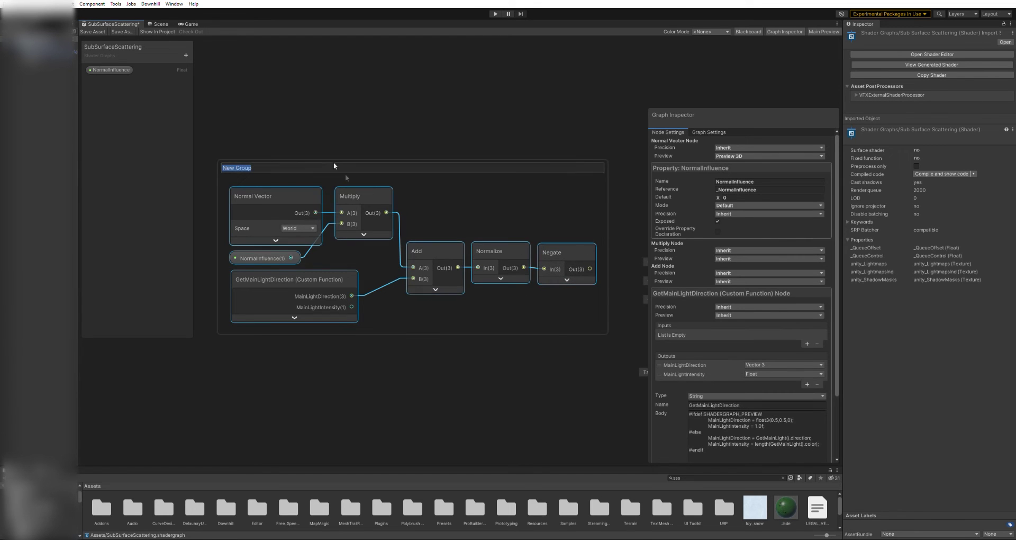
{"action": "type", "text": "Get Main Light from scene"}
{"action": "key", "text": "Return"}
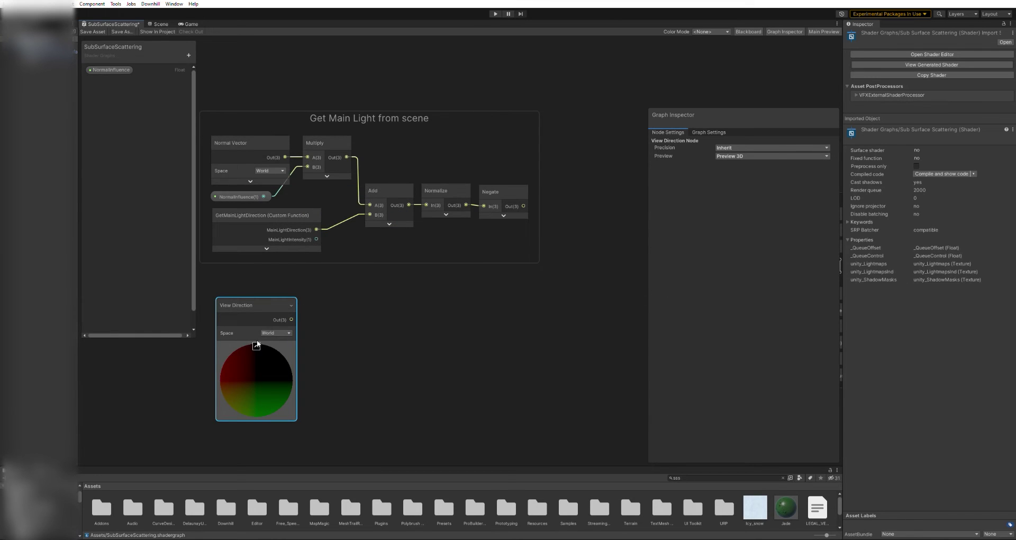
Collapse the View Direction node's preview and move it beside the Dot Product.
{"action": "left_click", "coordinate": [257, 344]}
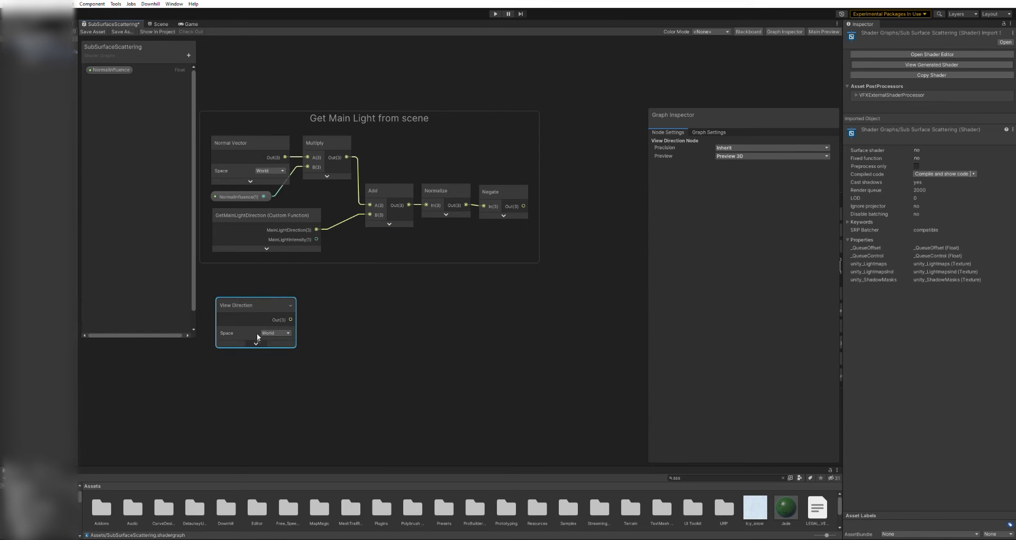
{"action": "left_click_drag", "start_coordinate": [260, 297], "coordinate": [254, 297]}
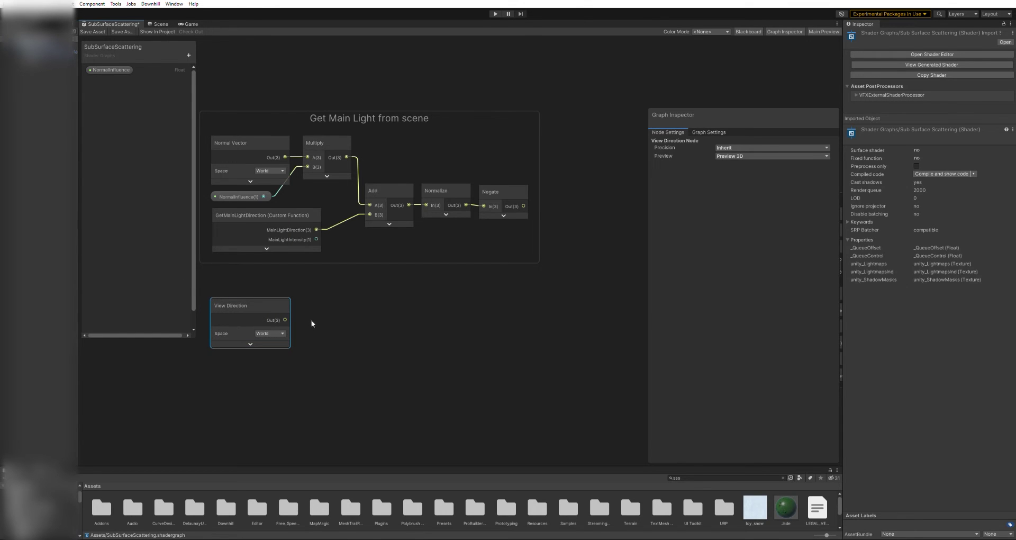
{"action": "middle_click_drag", "start_coordinate": [311, 319], "coordinate": [375, 332]}
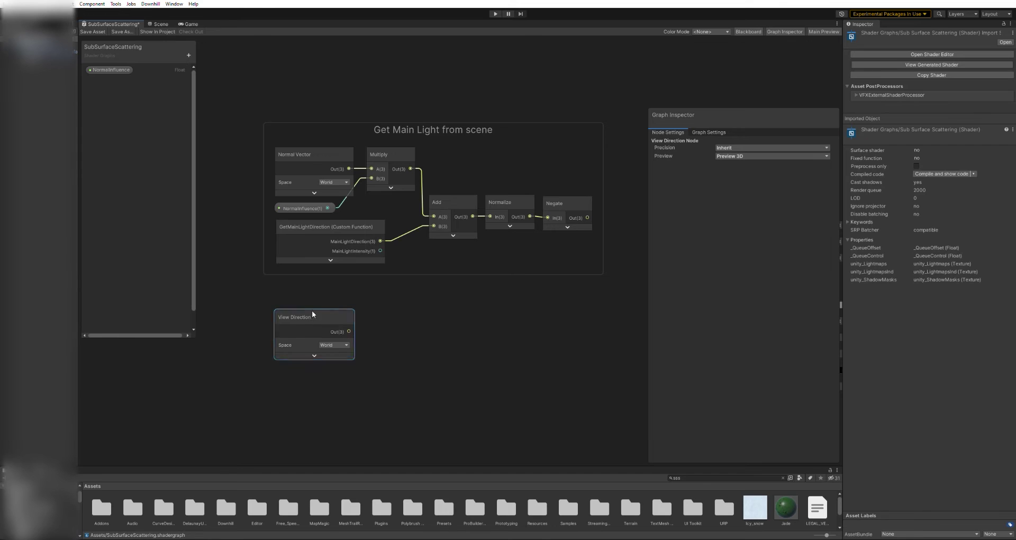
{"action": "left_click_drag", "start_coordinate": [314, 313], "coordinate": [551, 315]}
{"action": "middle_click_drag", "start_coordinate": [508, 300], "coordinate": [417, 312]}
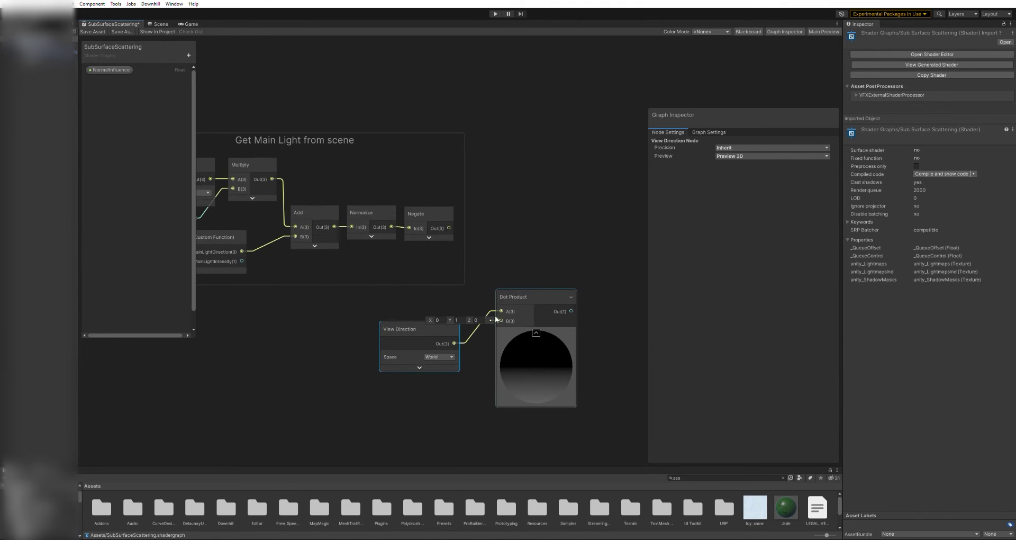
Wire View Direction and the negated light into Dot Product, placing Saturate beside it.
{"action": "left_click_drag", "start_coordinate": [455, 343], "coordinate": [501, 321]}
{"action": "left_click_drag", "start_coordinate": [448, 227], "coordinate": [511, 309]}
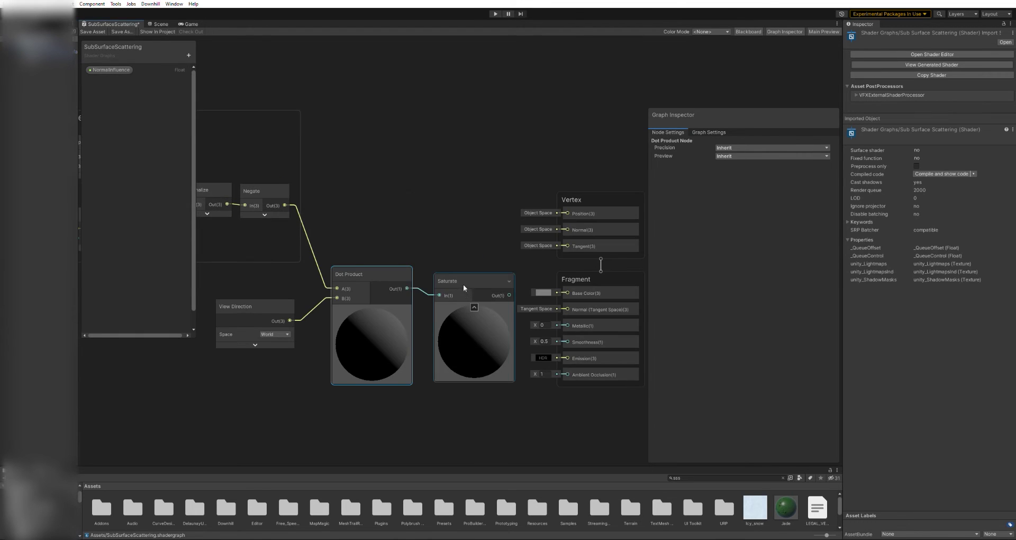
{"action": "left_click_drag", "start_coordinate": [464, 278], "coordinate": [459, 270]}
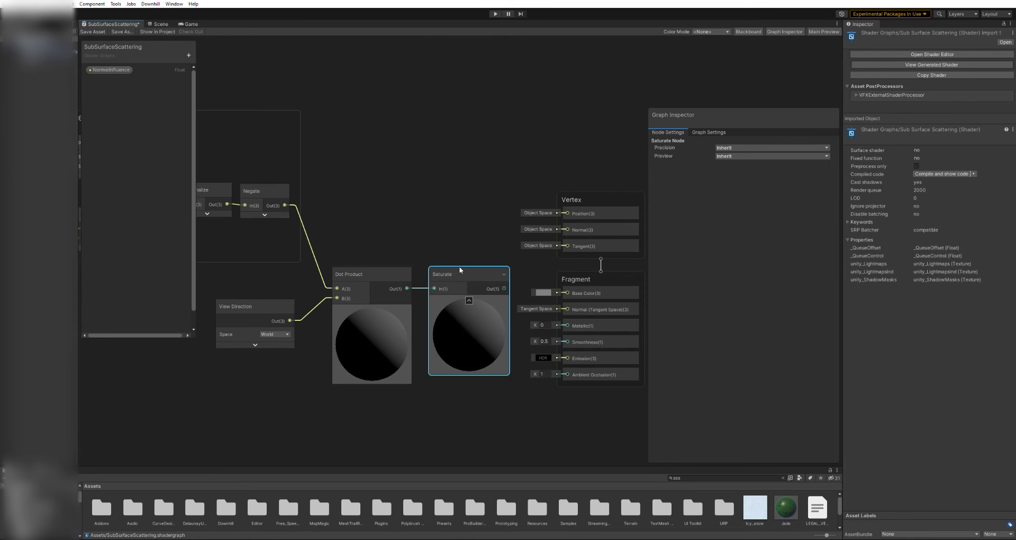
Shift the master stack right, collapse Dot Product and Saturate previews, and realign Saturate and View Direction.
{"action": "middle_click_drag", "start_coordinate": [508, 158], "coordinate": [391, 158]}
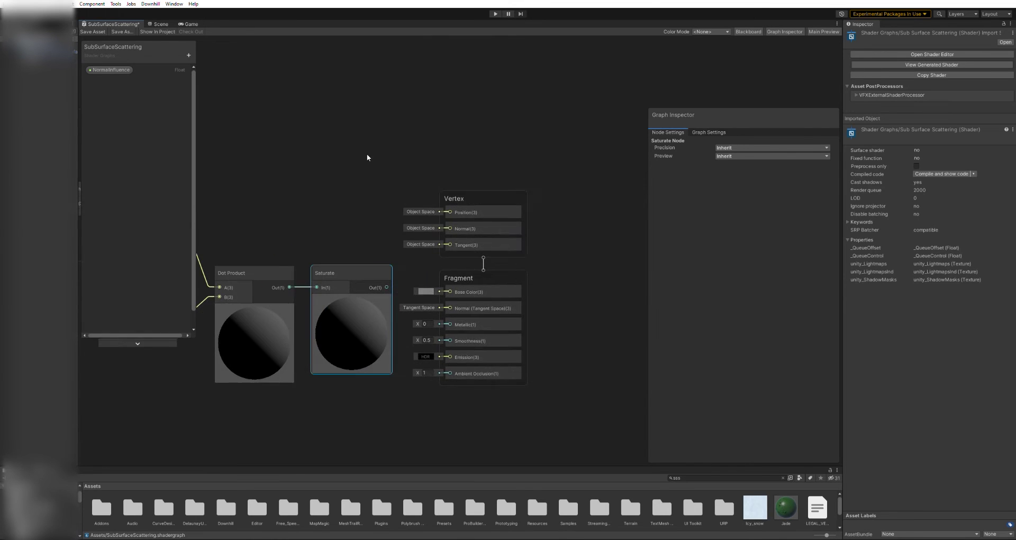
{"action": "left_click_drag", "start_coordinate": [367, 161], "coordinate": [517, 385]}
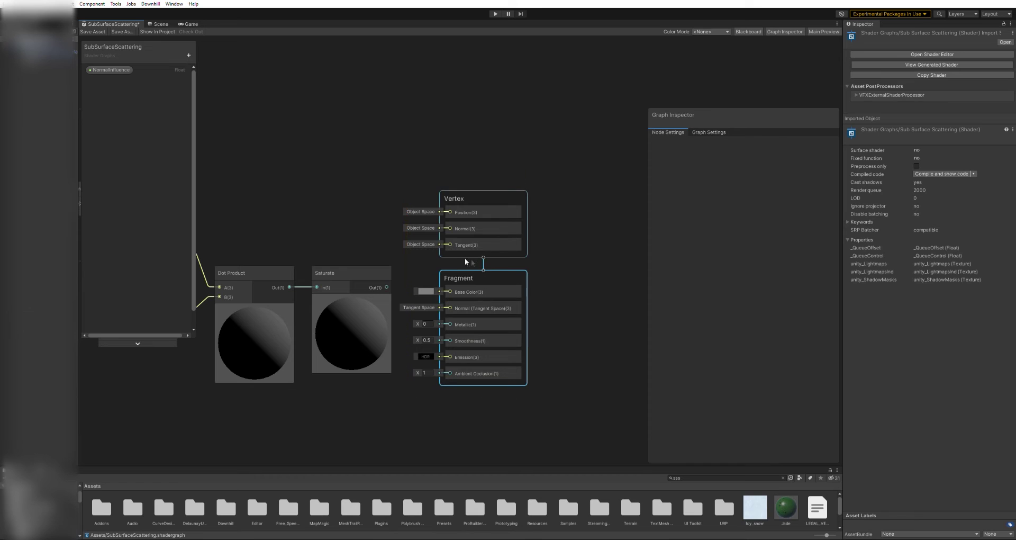
{"action": "left_click_drag", "start_coordinate": [462, 264], "coordinate": [567, 269]}
{"action": "middle_click_drag", "start_coordinate": [401, 219], "coordinate": [493, 190]}
{"action": "left_click", "coordinate": [346, 277]}
{"action": "left_click", "coordinate": [445, 266]}
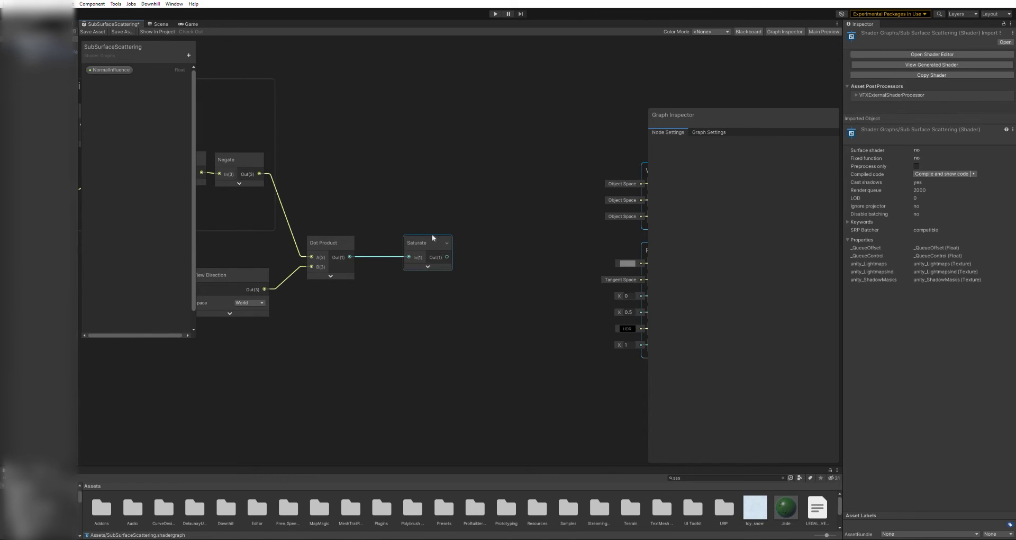
{"action": "left_click_drag", "start_coordinate": [432, 235], "coordinate": [400, 233]}
{"action": "middle_click_drag", "start_coordinate": [352, 278], "coordinate": [486, 299]}
{"action": "left_click_drag", "start_coordinate": [388, 263], "coordinate": [401, 244]}
{"action": "middle_click_drag", "start_coordinate": [446, 286], "coordinate": [371, 296]}
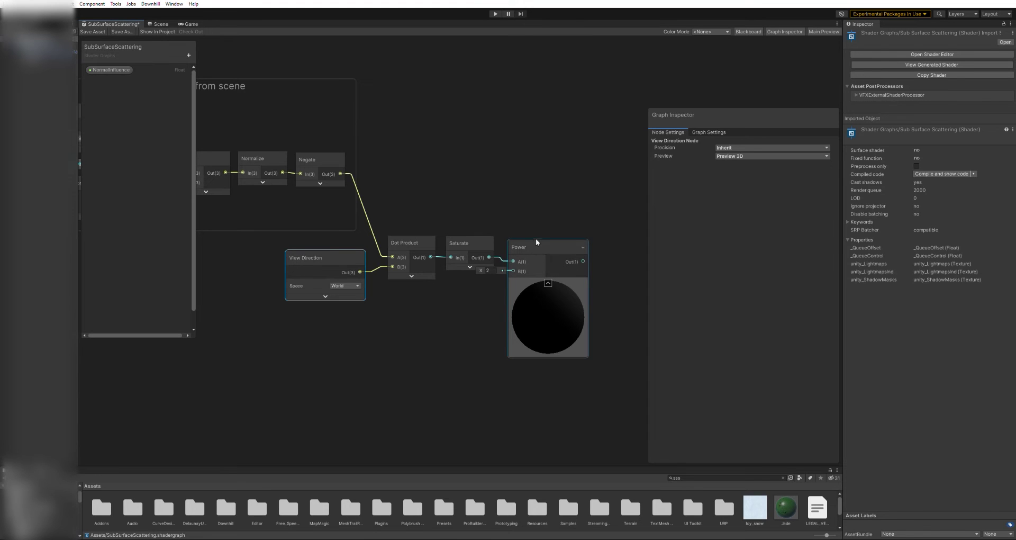
Line up the Power and Multiply nodes after Saturate with collapsed previews.
{"action": "left_click_drag", "start_coordinate": [536, 240], "coordinate": [541, 236]}
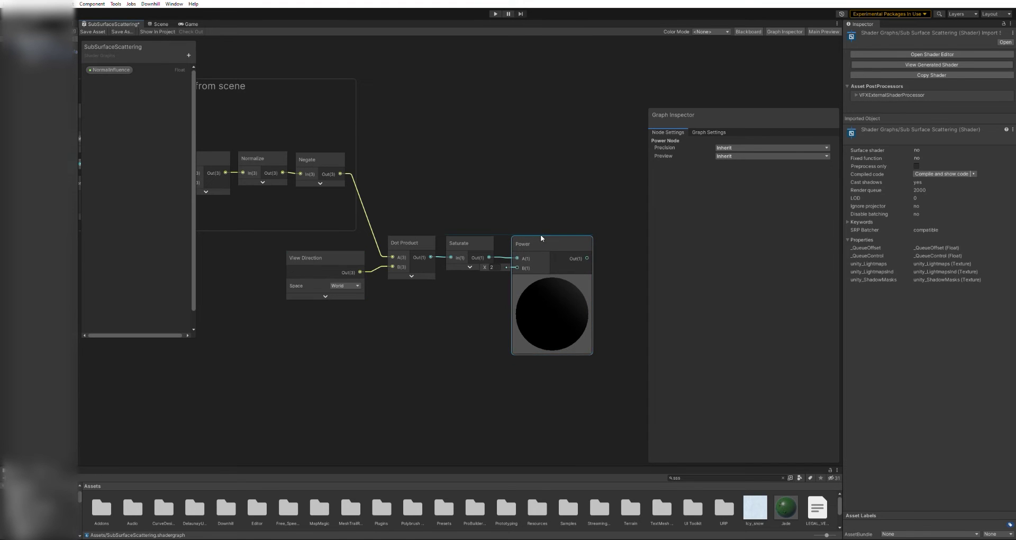
{"action": "left_click", "coordinate": [551, 278]}
{"action": "middle_click_drag", "start_coordinate": [457, 317], "coordinate": [370, 300]}
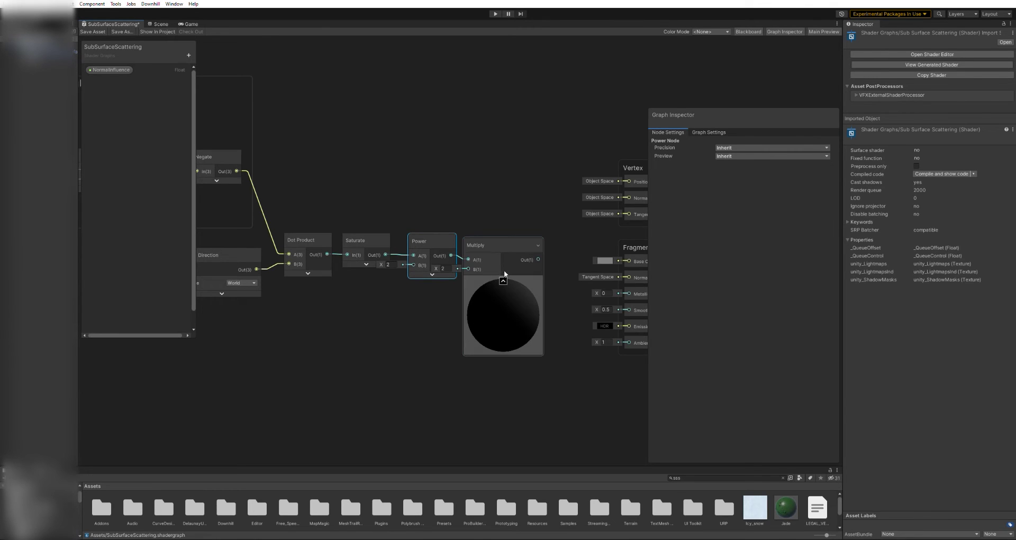
{"action": "left_click", "coordinate": [503, 280]}
{"action": "left_click", "coordinate": [487, 238]}
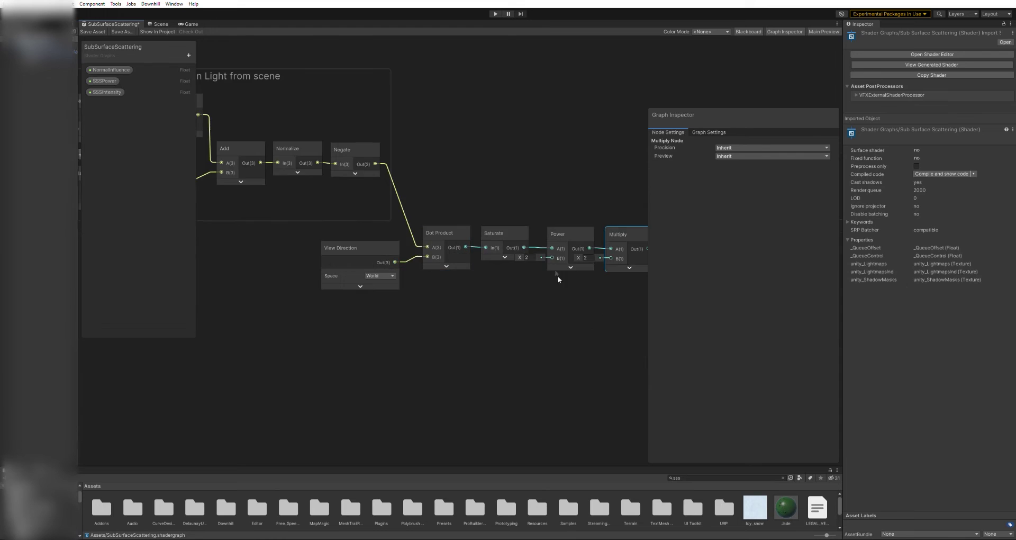
{"action": "middle_click_drag", "start_coordinate": [557, 275], "coordinate": [391, 290]}
Bring SSSPower and SSSIntensity into the graph for Power and Multiply, and place SSSColor.
{"action": "left_click_drag", "start_coordinate": [105, 80], "coordinate": [384, 248]}
{"action": "left_click_drag", "start_coordinate": [349, 280], "coordinate": [338, 267]}
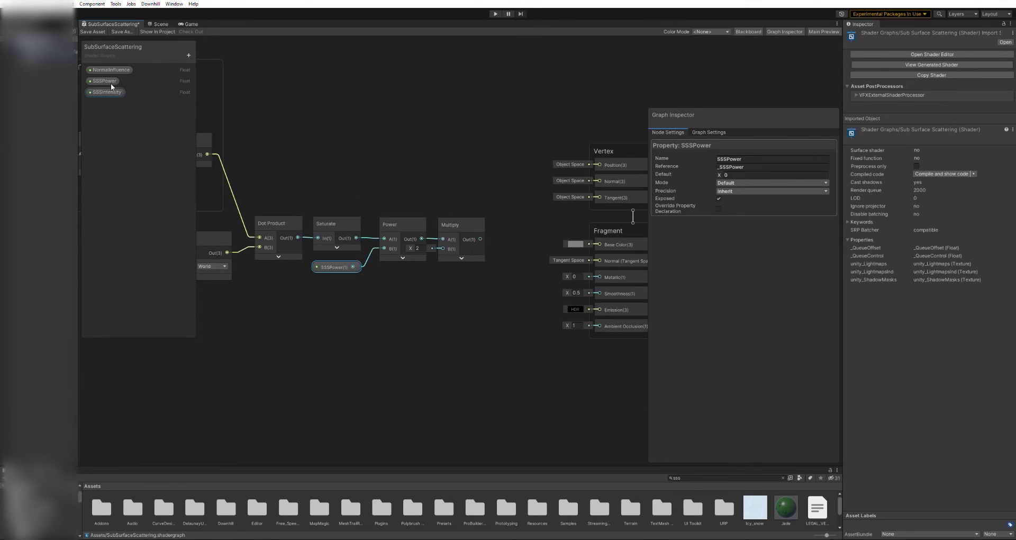
{"action": "left_click_drag", "start_coordinate": [109, 91], "coordinate": [402, 265]}
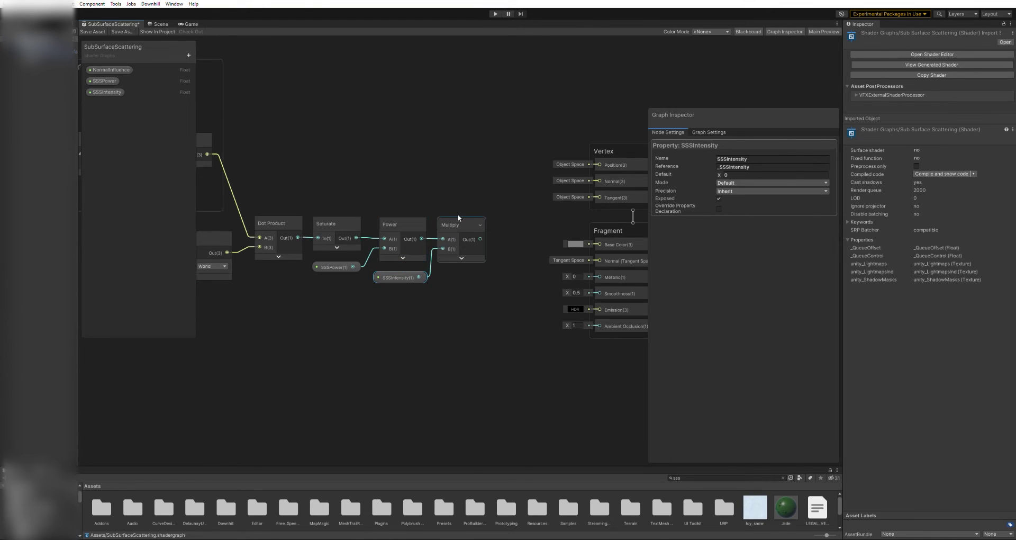
{"action": "left_click_drag", "start_coordinate": [457, 217], "coordinate": [463, 215]}
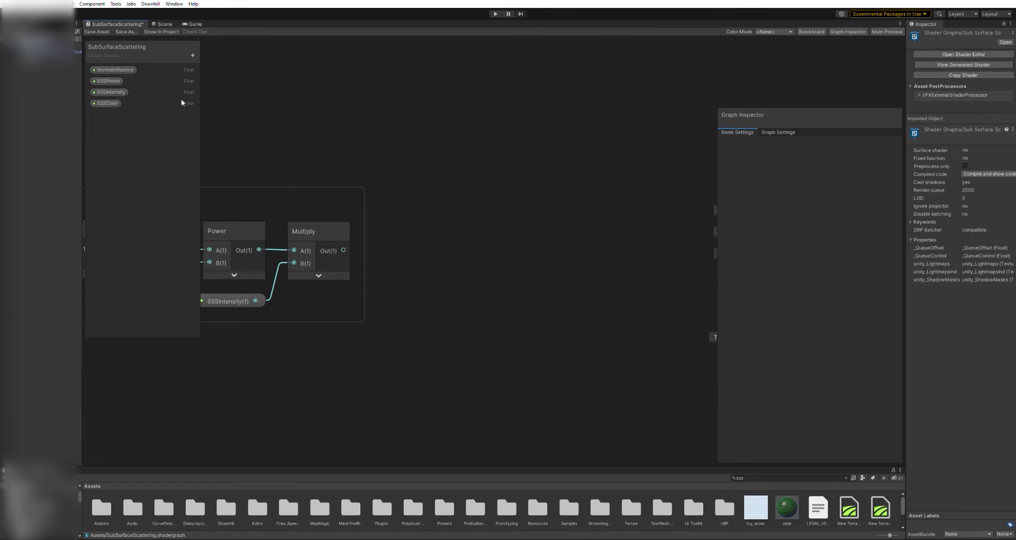
{"action": "left_click_drag", "start_coordinate": [107, 103], "coordinate": [374, 139]}
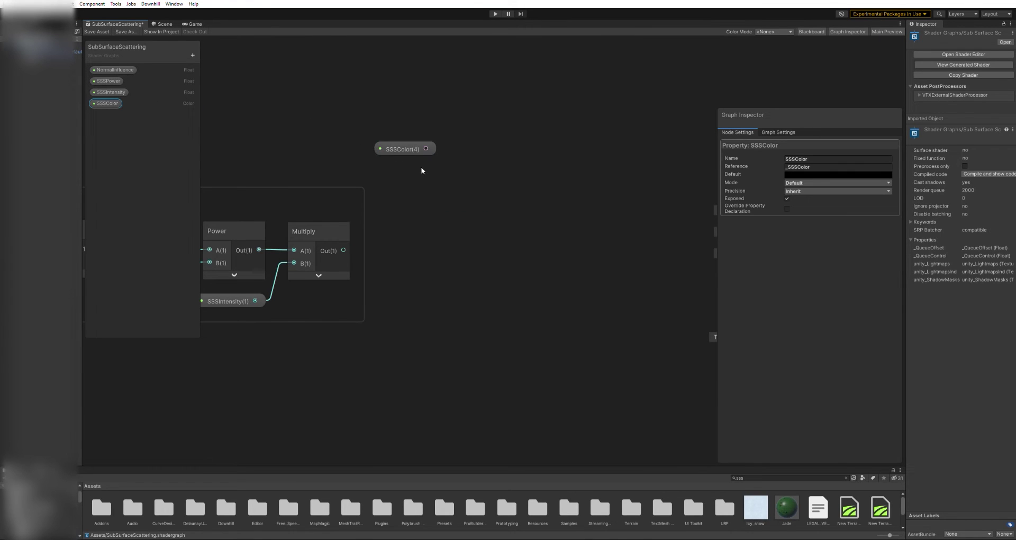
Create a Multiply from SSSColor, feed the back-scatter result into it, and tidy the layout.
{"action": "left_click", "coordinate": [426, 148]}
{"action": "left_click_drag", "start_coordinate": [427, 148], "coordinate": [448, 171]}
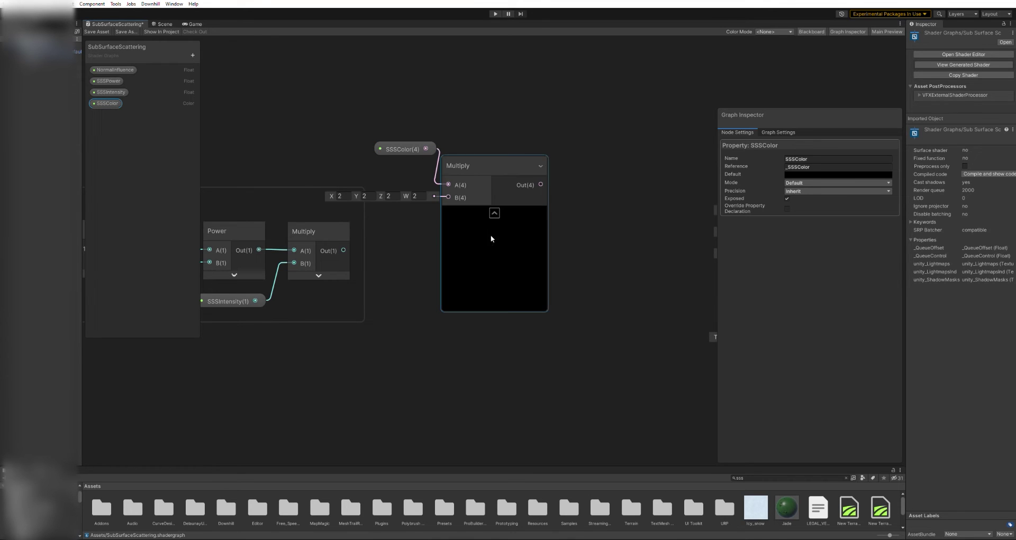
{"action": "middle_click_drag", "start_coordinate": [414, 247], "coordinate": [468, 247]}
{"action": "middle_click_drag", "start_coordinate": [399, 252], "coordinate": [517, 231]}
{"action": "left_click_drag", "start_coordinate": [515, 241], "coordinate": [620, 191]}
{"action": "middle_click_drag", "start_coordinate": [576, 214], "coordinate": [422, 224]}
{"action": "left_click_drag", "start_coordinate": [424, 165], "coordinate": [364, 161]}
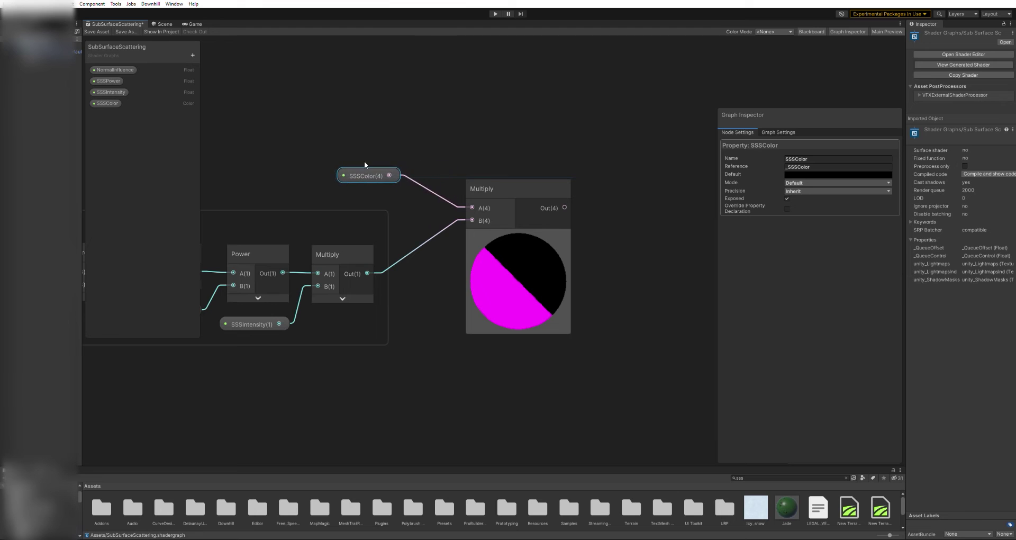
{"action": "left_click", "coordinate": [518, 236]}
{"action": "left_click_drag", "start_coordinate": [500, 182], "coordinate": [494, 169]}
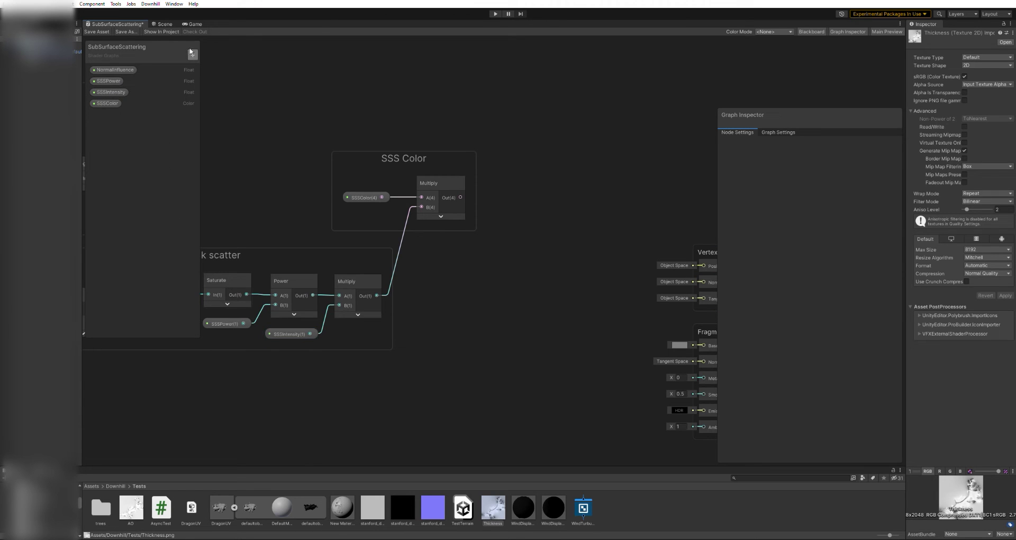
Add a Texture2D property named ThicknessTexture and place it in the graph.
{"action": "left_click", "coordinate": [216, 128]}
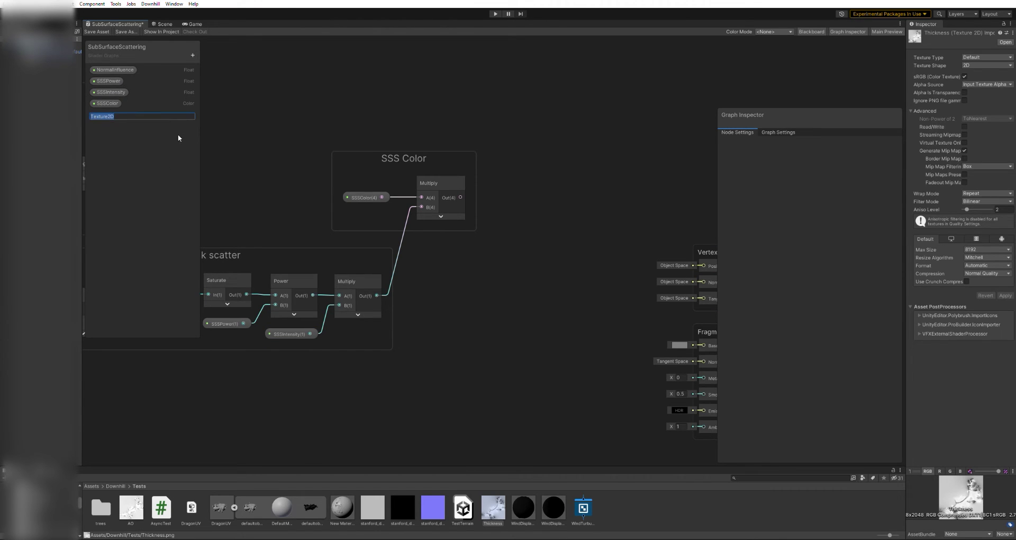
{"action": "type", "text": "ThicknessTexture"}
{"action": "key", "text": "Return"}
{"action": "left_click_drag", "start_coordinate": [101, 113], "coordinate": [426, 365]}
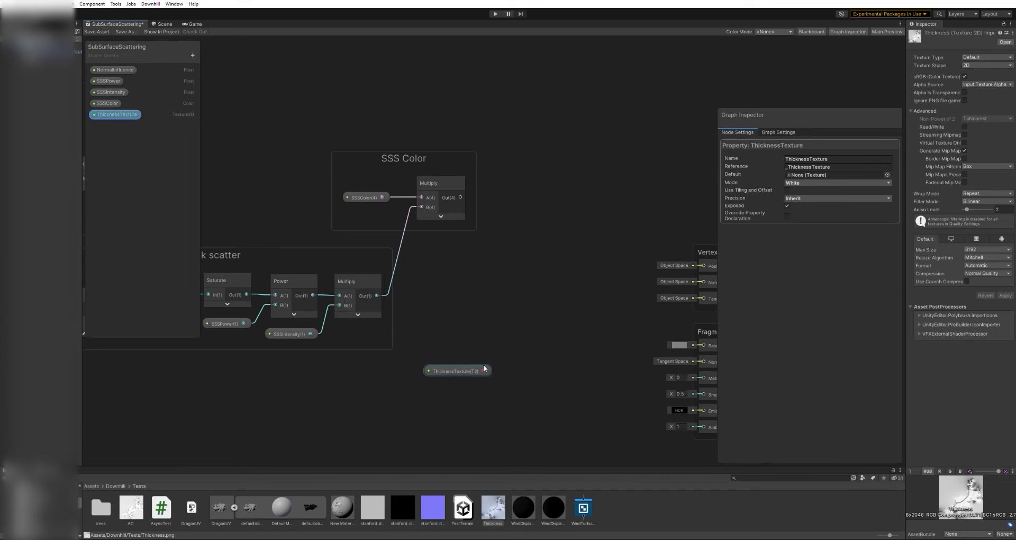
Sample ThicknessTexture with a Sample Texture 2D and wire the SSS colour result into a new Multiply.
{"action": "double_click", "coordinate": [562, 396]}
{"action": "left_click", "coordinate": [560, 453]}
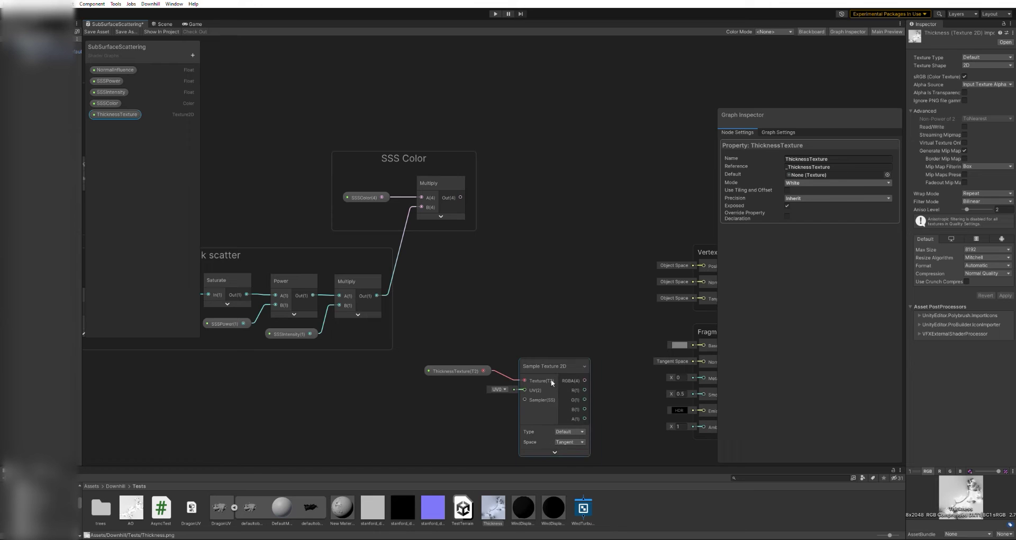
{"action": "left_click_drag", "start_coordinate": [548, 360], "coordinate": [413, 101]}
{"action": "left_click", "coordinate": [454, 371], "text": "shift"}
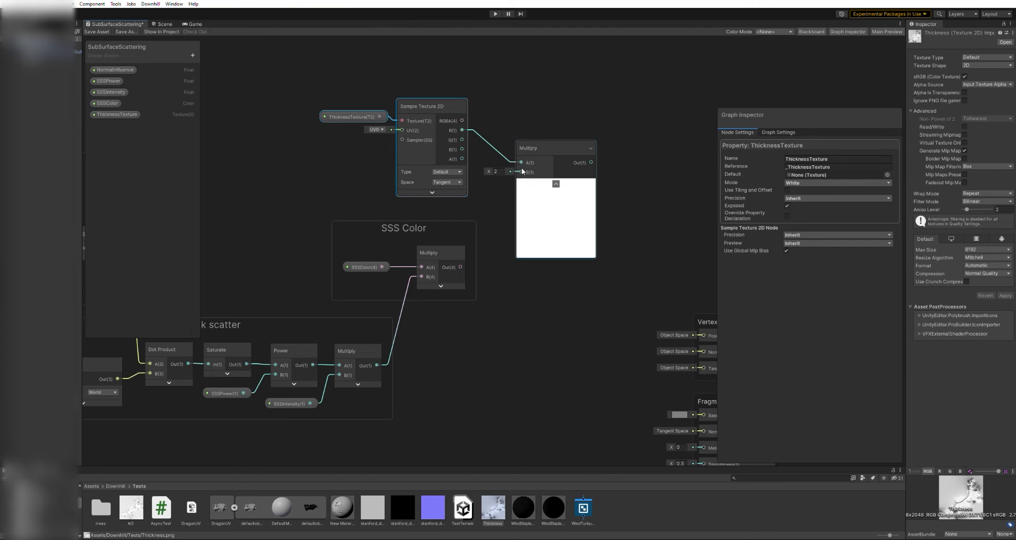
{"action": "left_click_drag", "start_coordinate": [521, 172], "coordinate": [460, 264]}
{"action": "left_click_drag", "start_coordinate": [553, 147], "coordinate": [629, 167]}
Invert the sampled red channel with One Minus and feed it into the Multiply.
{"action": "left_click_drag", "start_coordinate": [518, 110], "coordinate": [518, 110]}
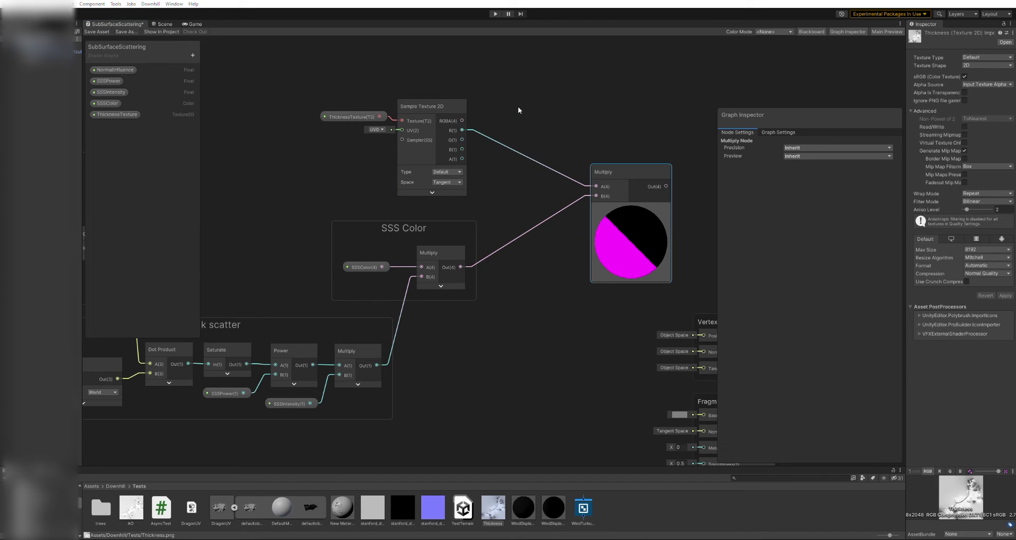
{"action": "left_click", "coordinate": [553, 134]}
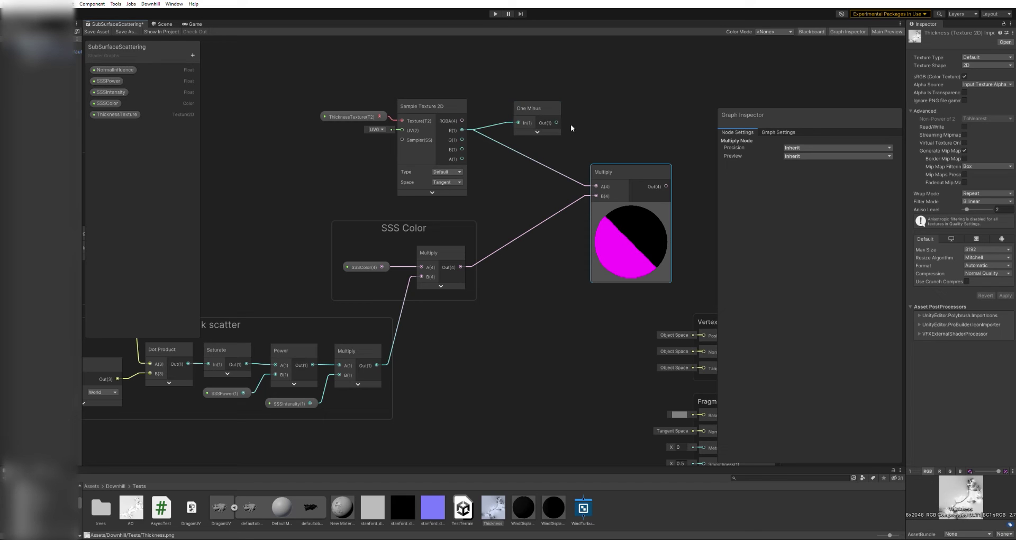
{"action": "left_click_drag", "start_coordinate": [556, 123], "coordinate": [596, 186]}
{"action": "left_click", "coordinate": [633, 204]}
{"action": "left_click_drag", "start_coordinate": [541, 103], "coordinate": [497, 96]}
{"action": "left_click_drag", "start_coordinate": [608, 171], "coordinate": [564, 134]}
Group the four thickness nodes under the title 'Thickness'.
{"action": "left_click_drag", "start_coordinate": [324, 78], "coordinate": [605, 197]}
{"action": "key", "text": "ctrl+g"}
{"action": "type", "text": "Thickness"}
{"action": "key", "text": "Return"}
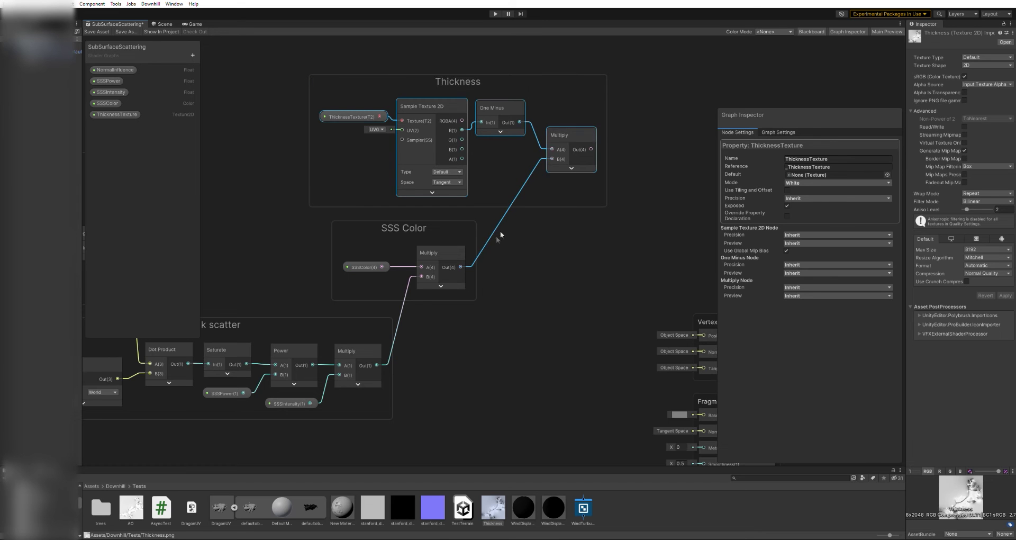
Move the Vertex and Fragment stack up and right, clear of the node groups.
{"action": "scroll", "coordinate": [496, 236], "scroll_direction": "up", "scroll_amount": 3}
{"action": "middle_click_drag", "start_coordinate": [496, 236], "coordinate": [414, 245]}
{"action": "middle_click_drag", "start_coordinate": [462, 295], "coordinate": [319, 213]}
{"action": "scroll", "coordinate": [319, 213], "scroll_direction": "down", "scroll_amount": 1}
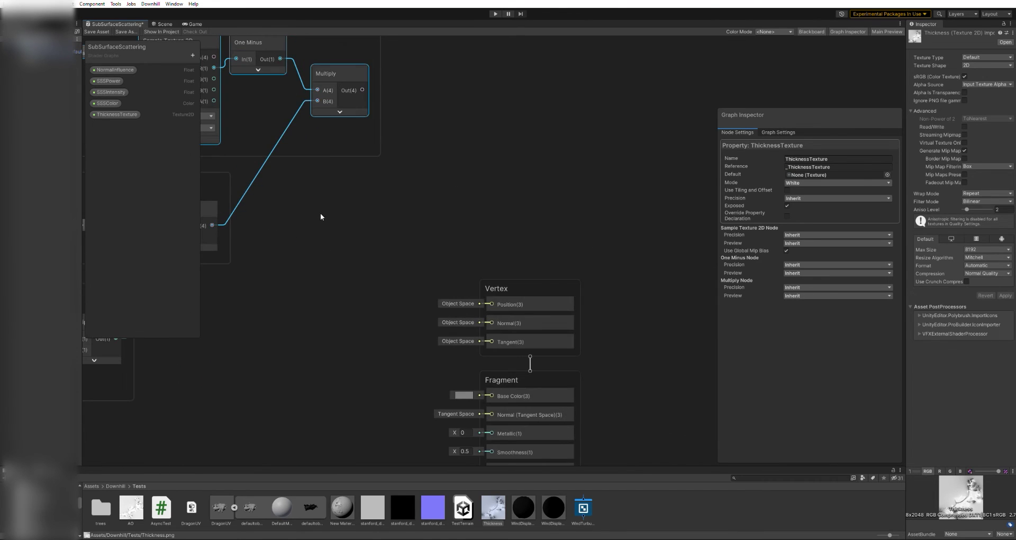
{"action": "left_click_drag", "start_coordinate": [406, 215], "coordinate": [592, 444]}
{"action": "left_click_drag", "start_coordinate": [543, 371], "coordinate": [686, 153]}
{"action": "middle_click_drag", "start_coordinate": [450, 238], "coordinate": [514, 361]}
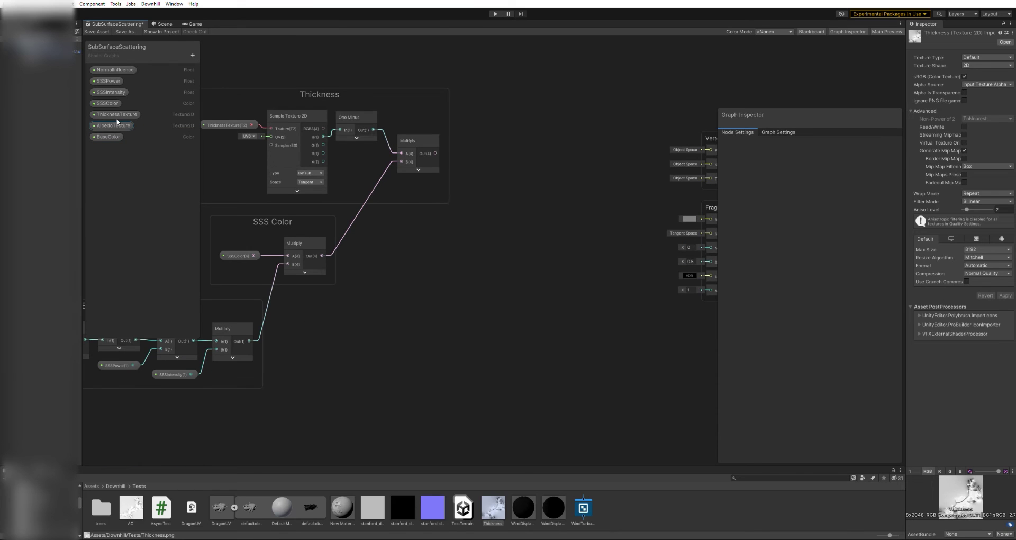
Place the AlbedoTexture and BaseColor properties and position the albedo sampler.
{"action": "left_click_drag", "start_coordinate": [116, 118], "coordinate": [406, 233]}
{"action": "left_click_drag", "start_coordinate": [108, 137], "coordinate": [435, 280]}
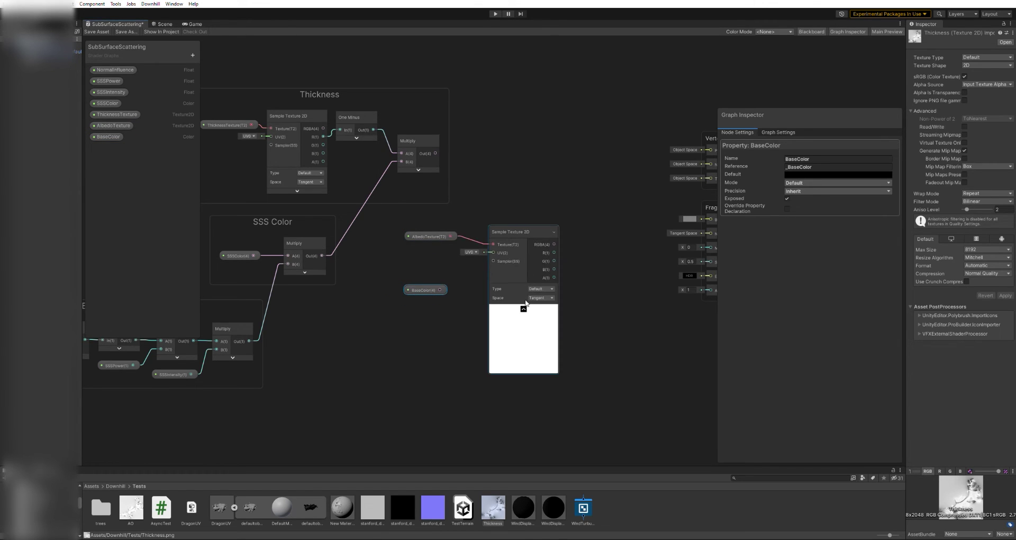
{"action": "left_click", "coordinate": [524, 308]}
{"action": "left_click_drag", "start_coordinate": [511, 227], "coordinate": [493, 214]}
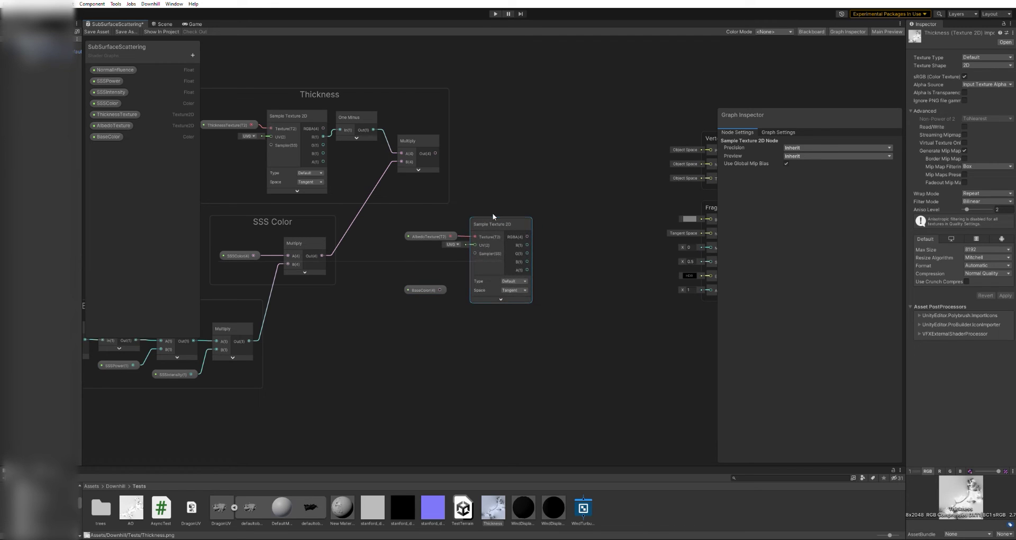
Multiply the sampled albedo by BaseColor and arrange the albedo nodes together.
{"action": "left_click_drag", "start_coordinate": [567, 284], "coordinate": [566, 277]}
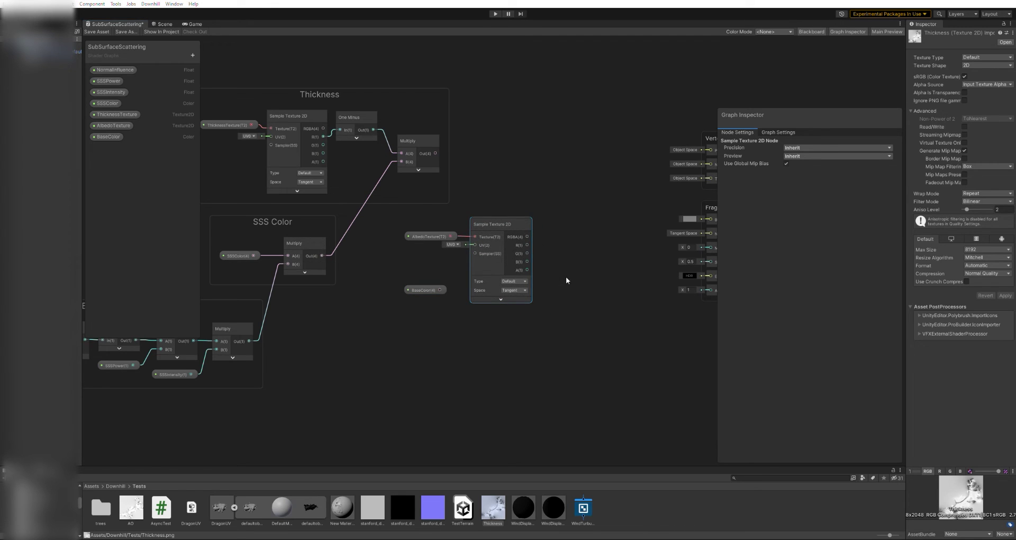
{"action": "double_click", "coordinate": [602, 349]}
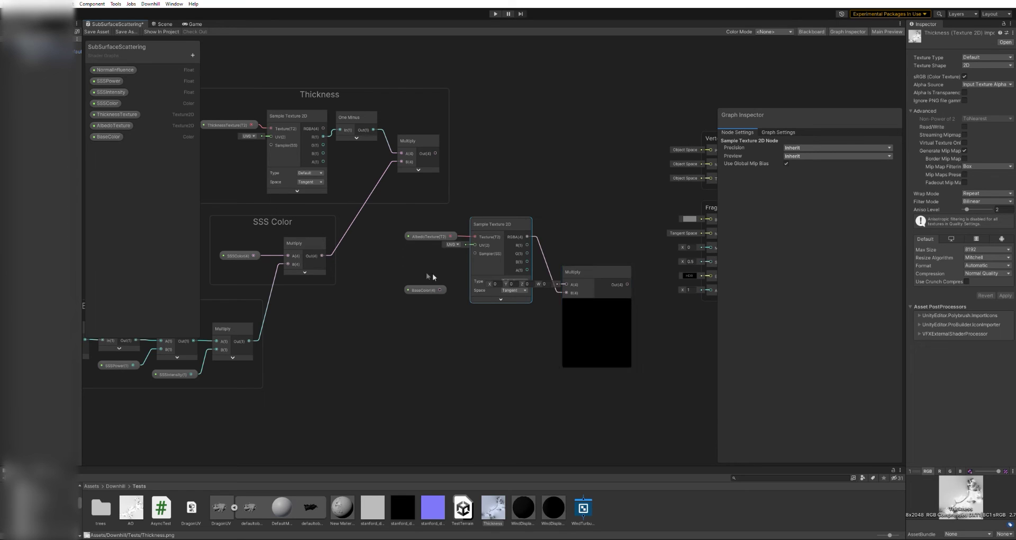
{"action": "left_click_drag", "start_coordinate": [440, 290], "coordinate": [565, 216]}
{"action": "left_click", "coordinate": [597, 302]}
{"action": "left_click", "coordinate": [424, 290]}
{"action": "left_click_drag", "start_coordinate": [422, 286], "coordinate": [504, 202]}
{"action": "left_click_drag", "start_coordinate": [613, 207], "coordinate": [422, 298]}
{"action": "left_click_drag", "start_coordinate": [506, 196], "coordinate": [460, 246]}
{"action": "left_click", "coordinate": [492, 205]}
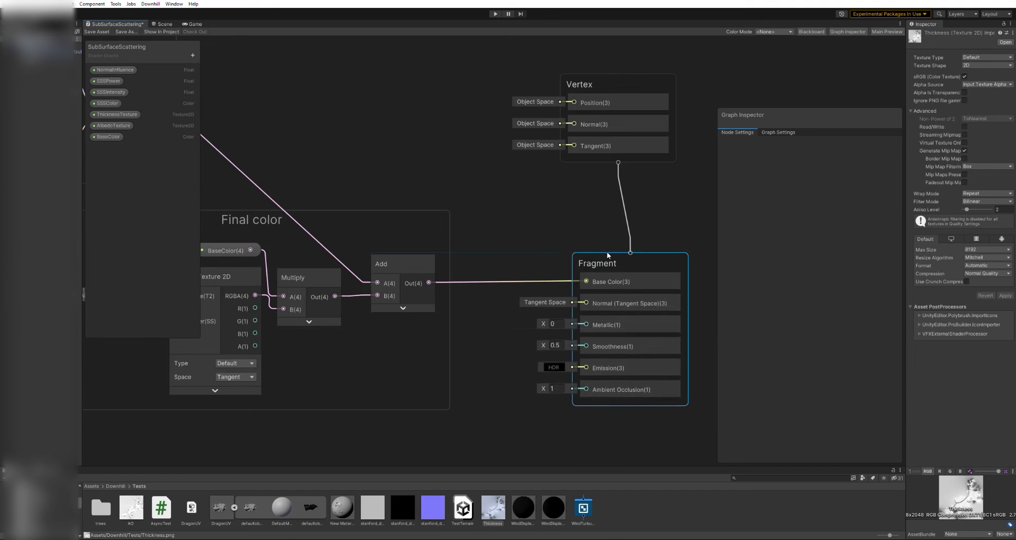
Sample AOTexture with a texture sampler and route its colour to Fragment Ambient Occlusion.
{"action": "scroll", "coordinate": [606, 252], "scroll_direction": "up", "scroll_amount": 2}
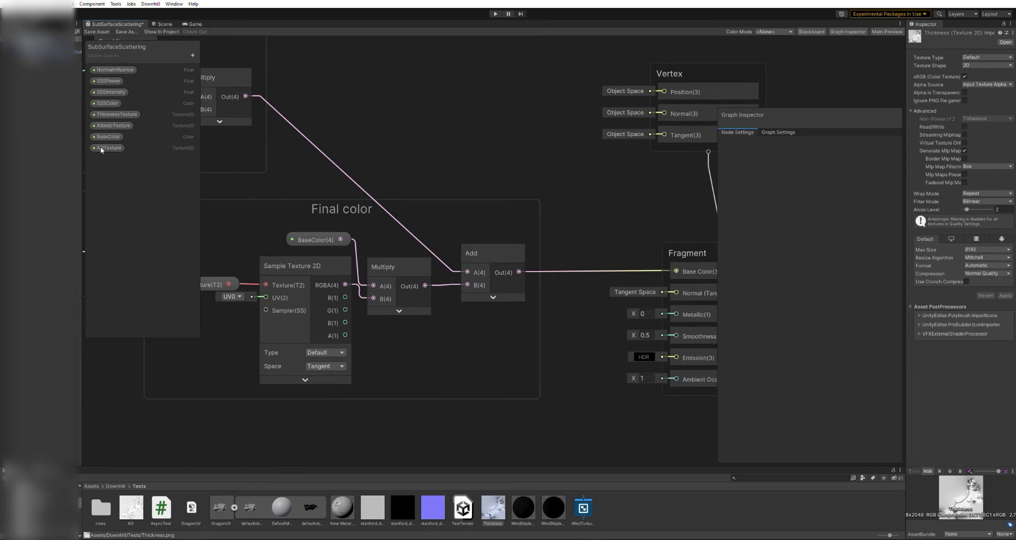
{"action": "left_click_drag", "start_coordinate": [106, 147], "coordinate": [392, 448]}
{"action": "scroll", "coordinate": [410, 447], "scroll_direction": "down", "scroll_amount": 3}
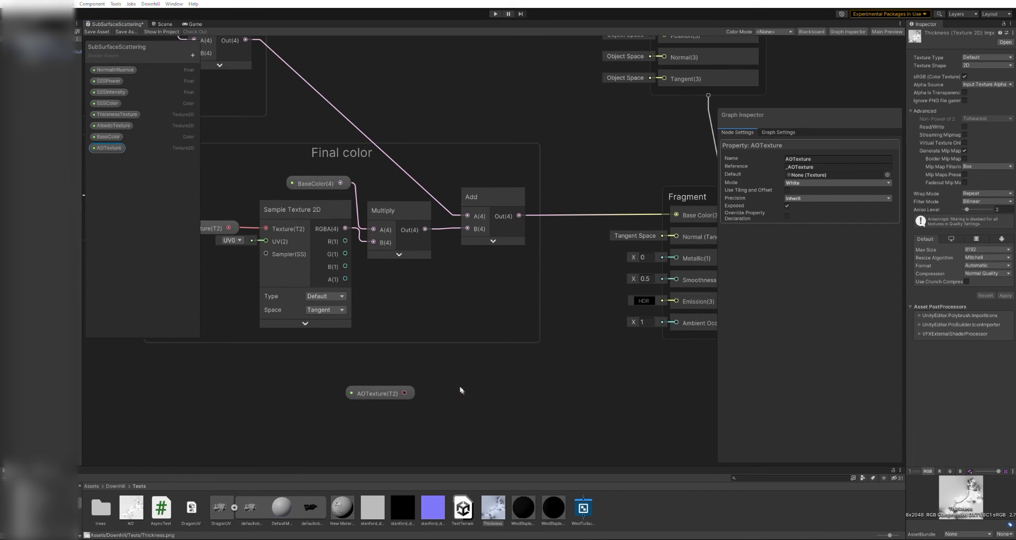
{"action": "key", "text": "Return"}
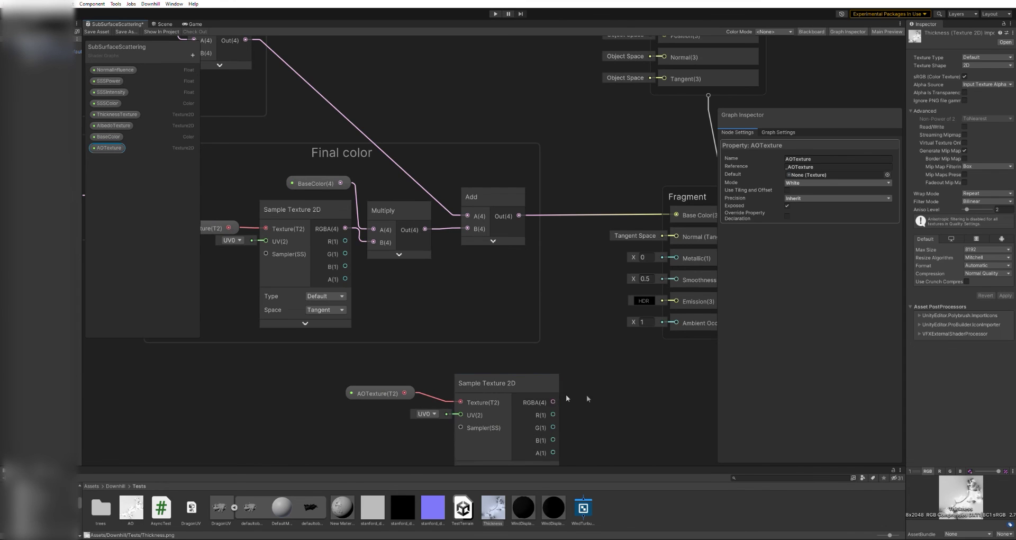
{"action": "middle_click_drag", "start_coordinate": [608, 390], "coordinate": [568, 375]}
{"action": "mouse_move", "coordinate": [512, 387]}
{"action": "left_mouse_down"}
{"action": "mouse_move", "coordinate": [596, 345]}
{"action": "mouse_move", "coordinate": [634, 301]}
{"action": "left_mouse_up"}
{"action": "middle_click_drag", "start_coordinate": [529, 410], "coordinate": [535, 378]}
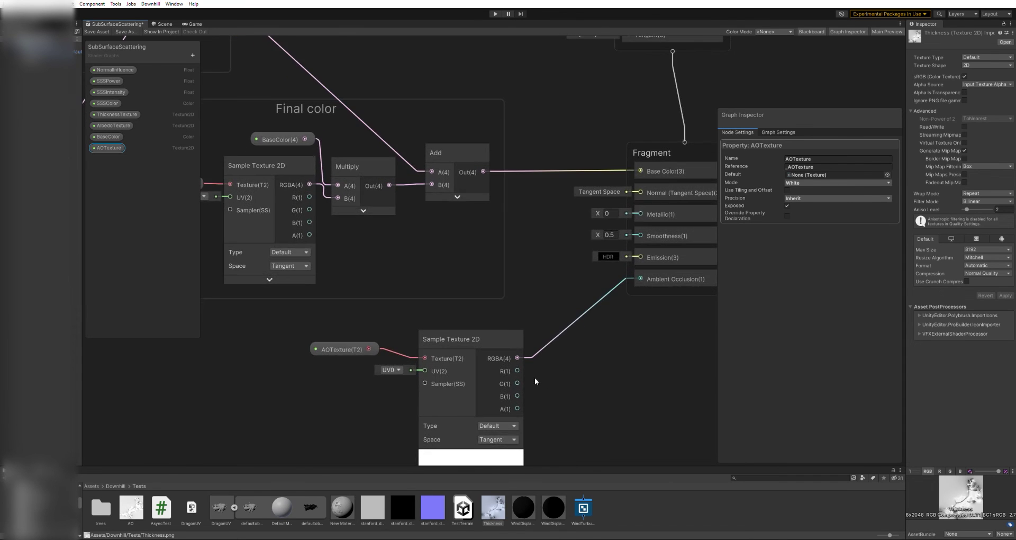
{"action": "middle_click_drag", "start_coordinate": [562, 412], "coordinate": [555, 370]}
{"action": "left_click", "coordinate": [467, 403]}
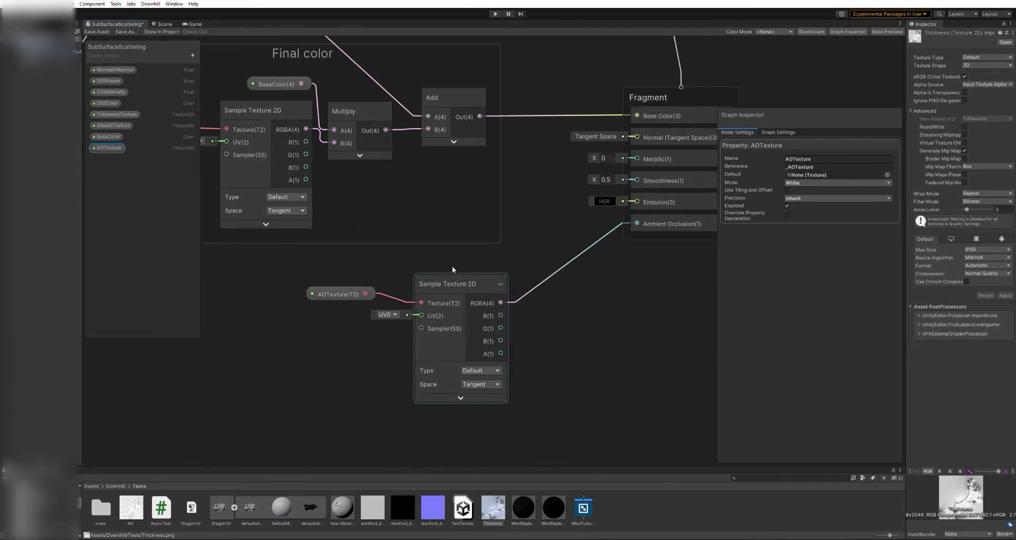
{"action": "left_click_drag", "start_coordinate": [450, 280], "coordinate": [431, 262]}
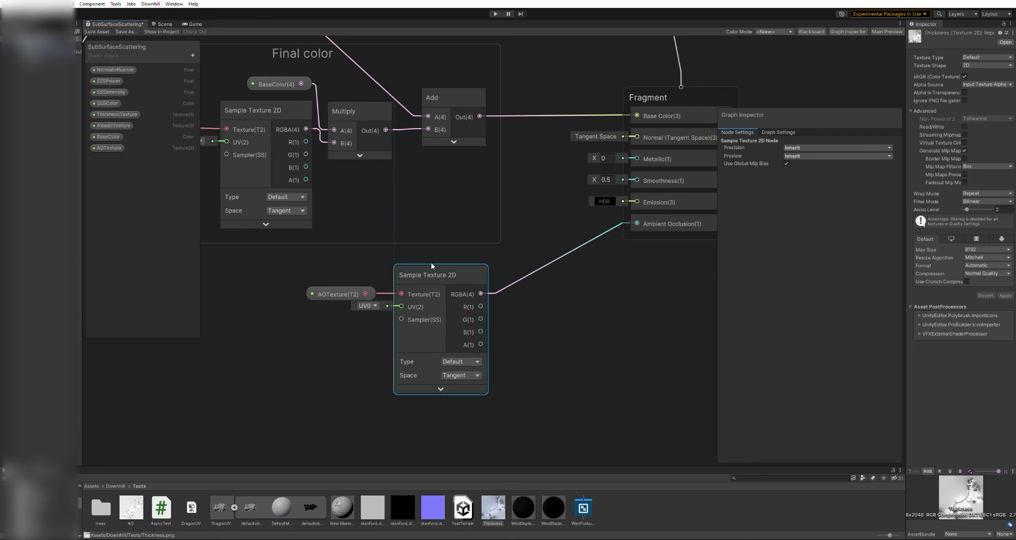
{"action": "middle_click_drag", "start_coordinate": [283, 375], "coordinate": [247, 399]}
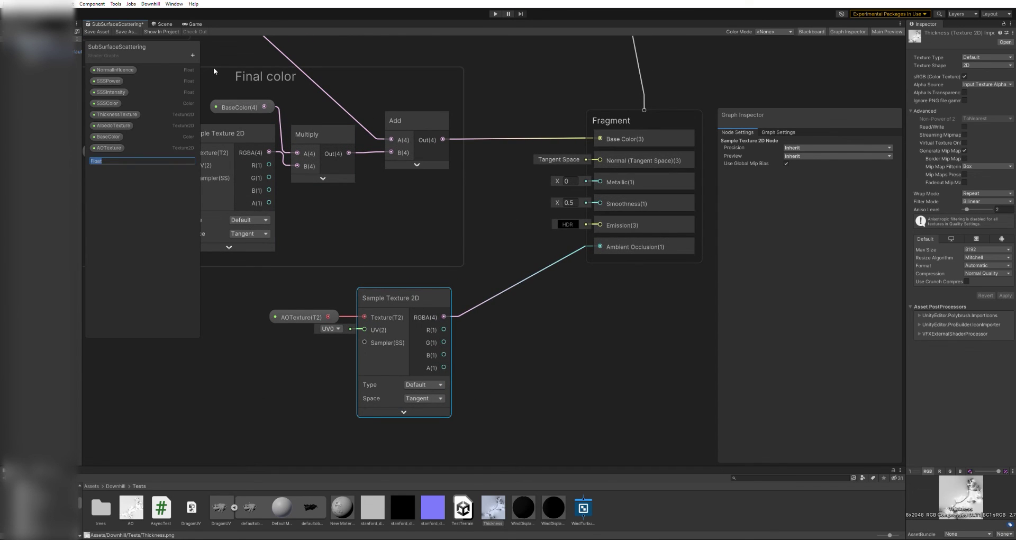
Create a Smoothness float property and connect it to Fragment Smoothness.
{"action": "type", "text": "Smoothness"}
{"action": "key", "text": "Return"}
{"action": "left_click_drag", "start_coordinate": [111, 159], "coordinate": [601, 196]}
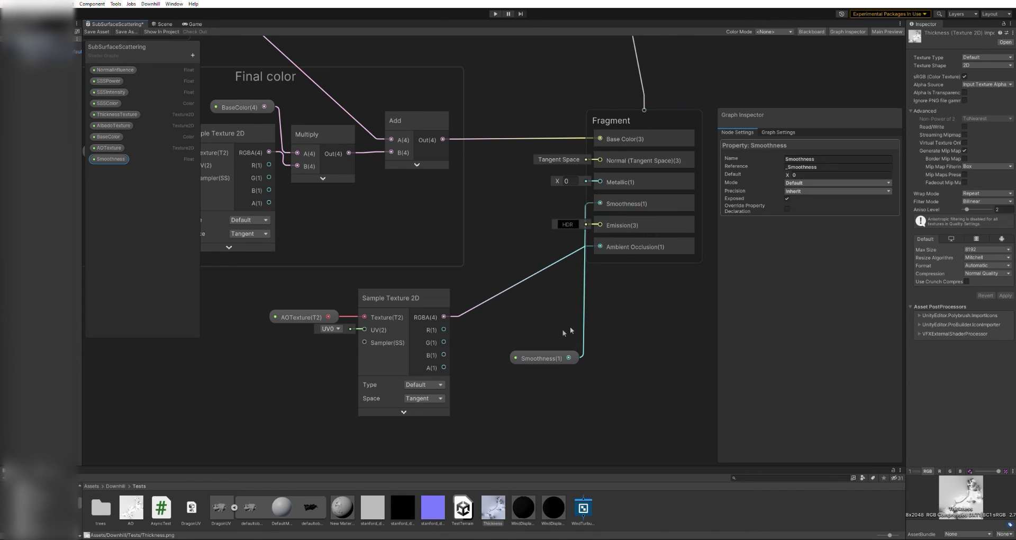
{"action": "left_click_drag", "start_coordinate": [540, 358], "coordinate": [424, 395]}
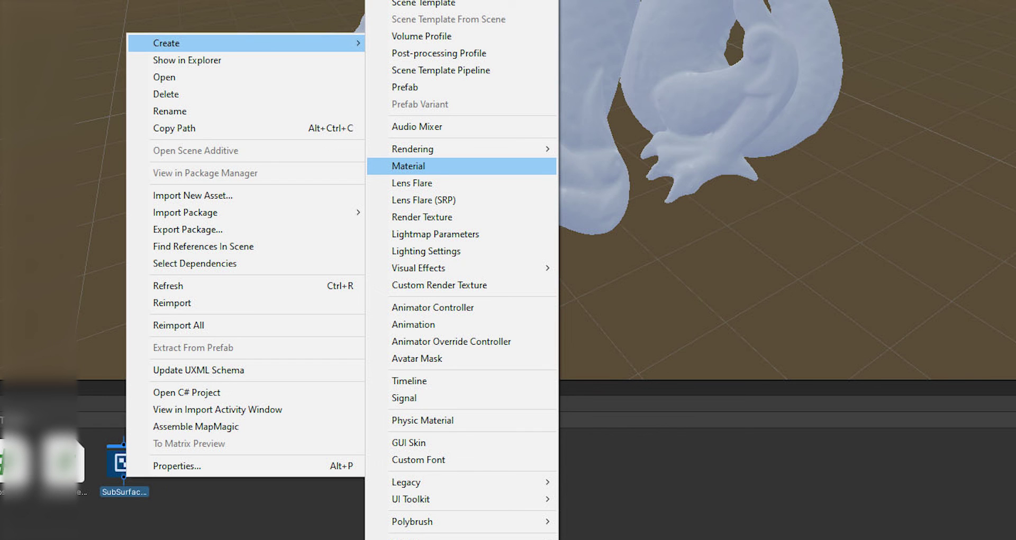
Create the SubSurfaceTest material and apply it to the dragon.
{"action": "left_click", "coordinate": [408, 166]}
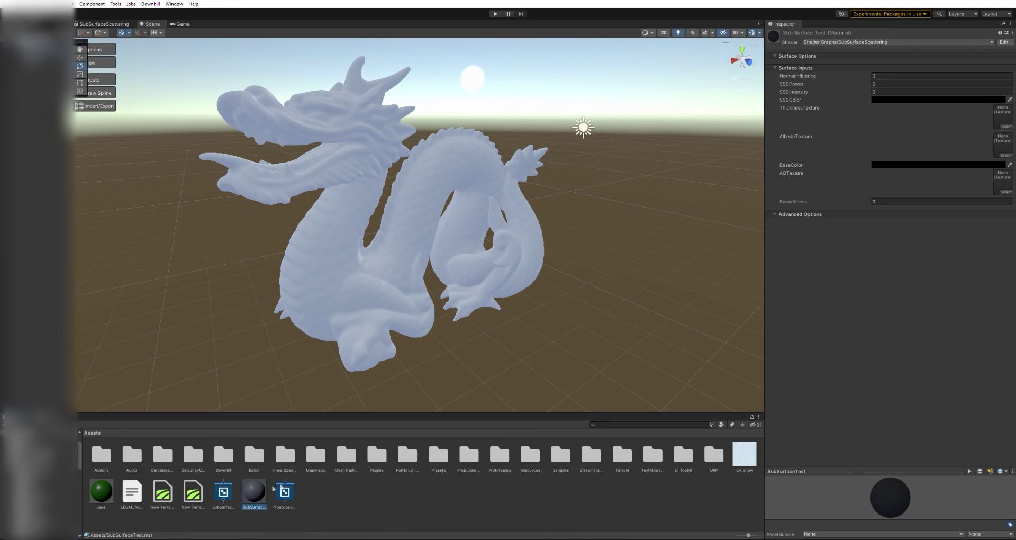
{"action": "left_click_drag", "start_coordinate": [254, 491], "coordinate": [356, 276]}
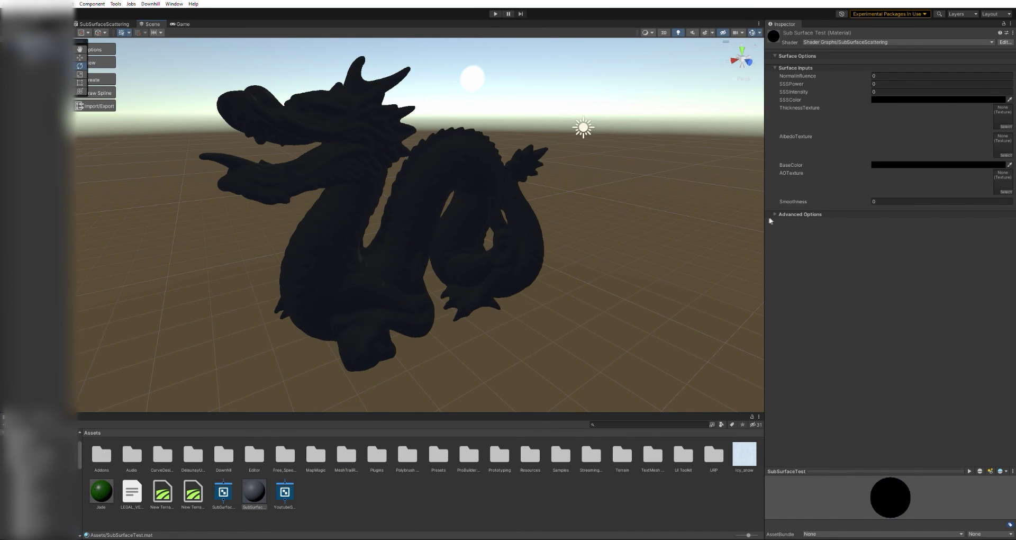
{"action": "left_click_drag", "start_coordinate": [771, 215], "coordinate": [735, 215]}
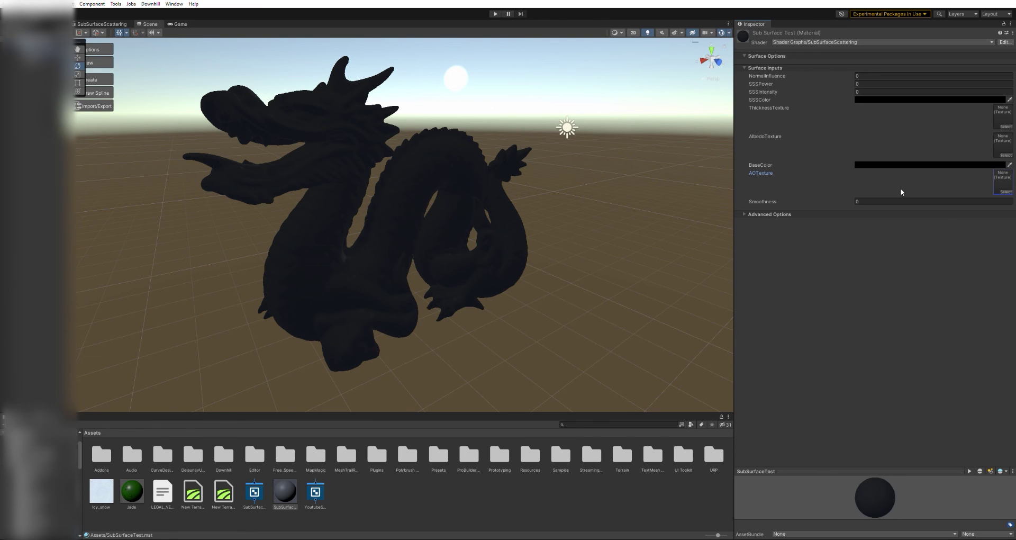
Assign thickness and AO textures, set green base colour, Smoothness 0.56, and light-green scattering colour.
{"action": "left_click", "coordinate": [1006, 191]}
{"action": "left_click", "coordinate": [1006, 127]}
{"action": "left_click", "coordinate": [880, 164]}
{"action": "left_click_drag", "start_coordinate": [842, 201], "coordinate": [854, 195]}
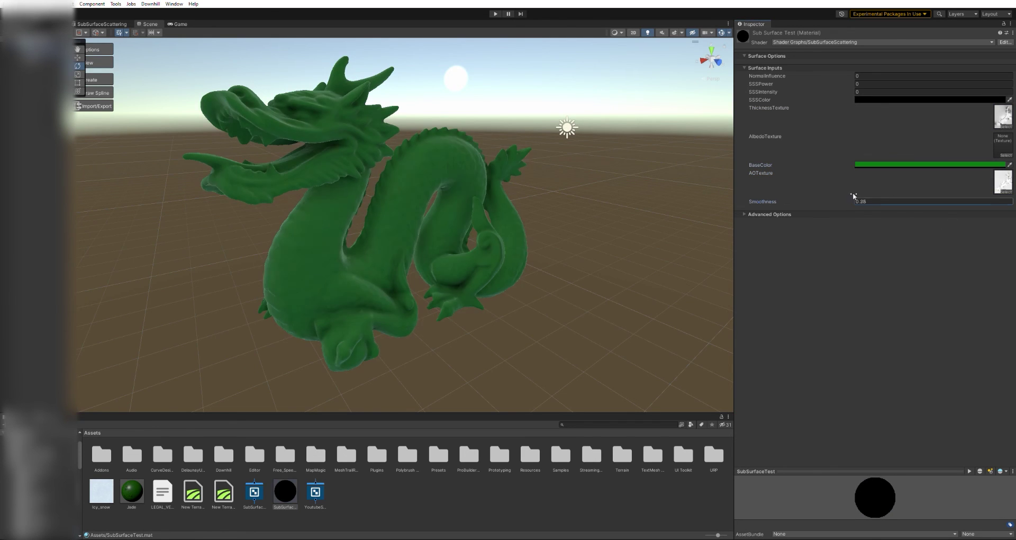
{"action": "left_click", "coordinate": [930, 100]}
{"action": "left_click_drag", "start_coordinate": [846, 86], "coordinate": [856, 87]}
Rotate the Sun to backlight the dragon and tune NormalInfluence, SSSPower and SSSIntensity.
{"action": "left_click", "coordinate": [567, 127]}
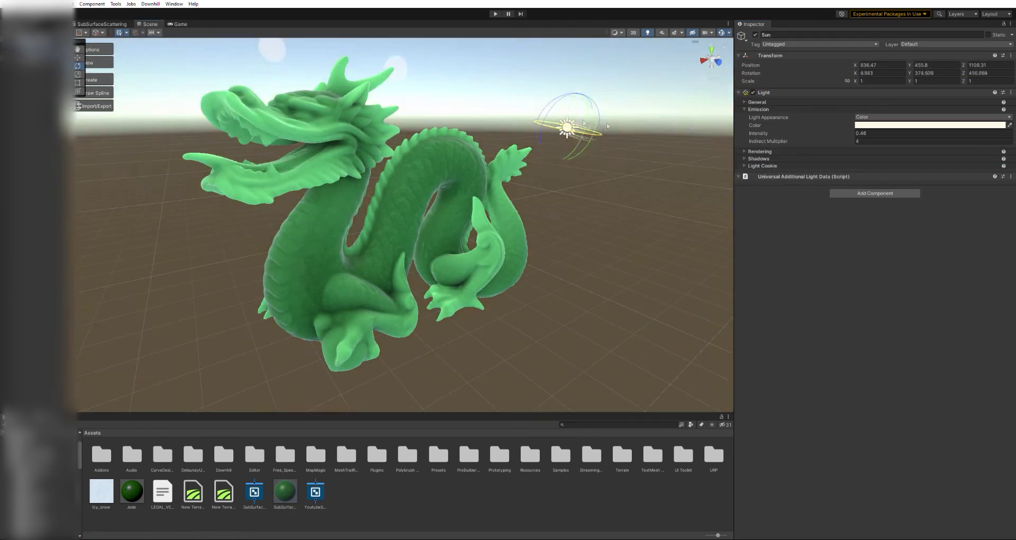
{"action": "left_click_drag", "start_coordinate": [564, 131], "coordinate": [622, 113], "text": "alt"}
{"action": "left_click", "coordinate": [284, 492]}
{"action": "mouse_move", "coordinate": [845, 76]}
{"action": "left_mouse_down"}
{"action": "mouse_move", "coordinate": [853, 69]}
{"action": "mouse_move", "coordinate": [854, 84]}
{"action": "left_mouse_up"}
{"action": "left_click_drag", "start_coordinate": [846, 92], "coordinate": [855, 86]}
{"action": "left_click_drag", "start_coordinate": [612, 231], "coordinate": [675, 116], "text": "alt"}
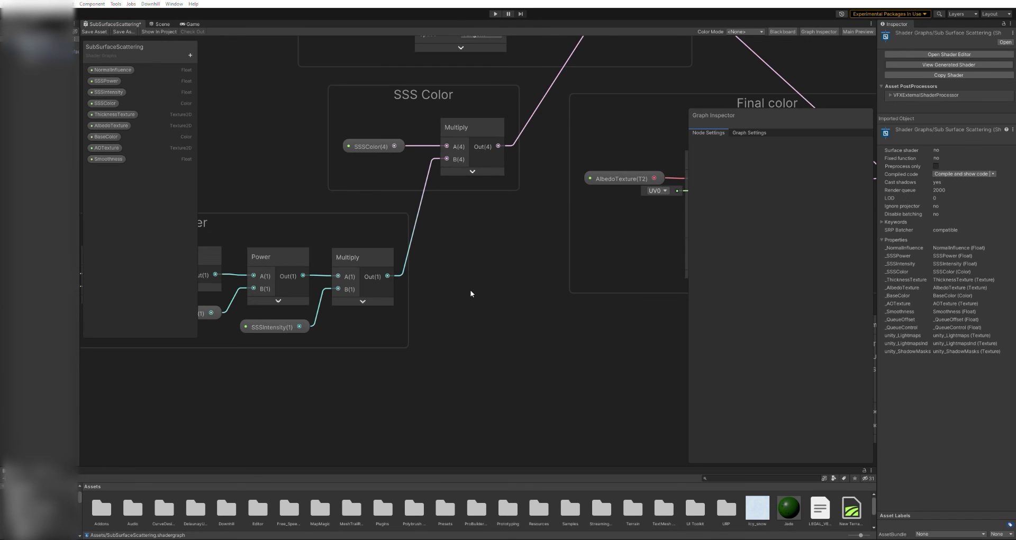
Paste a new Multiply node and feed the back scatter result into its B input.
{"action": "key", "text": "Return"}
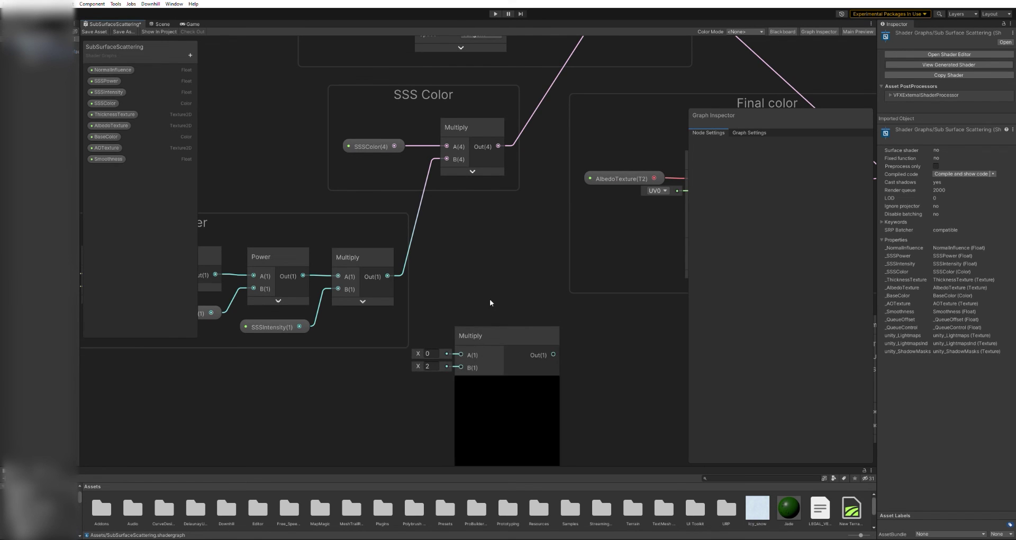
{"action": "left_click_drag", "start_coordinate": [502, 336], "coordinate": [507, 276]}
{"action": "left_click", "coordinate": [512, 322]}
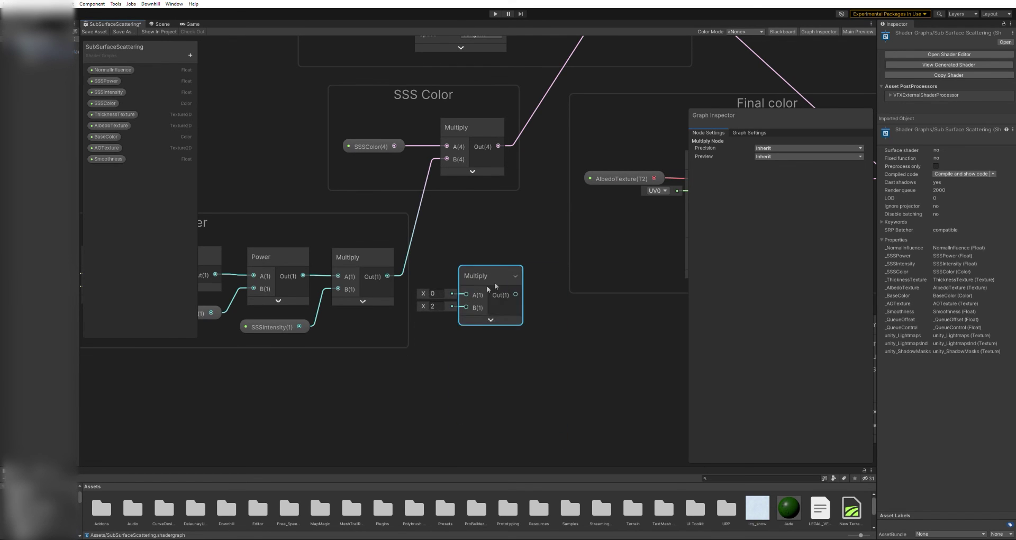
{"action": "middle_click_drag", "start_coordinate": [435, 245], "coordinate": [544, 254]}
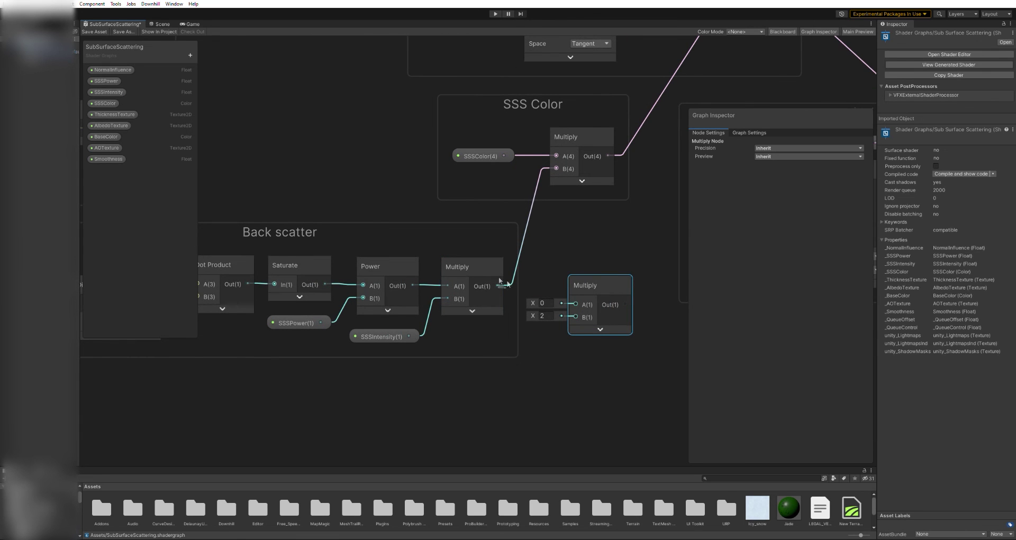
{"action": "left_click_drag", "start_coordinate": [577, 309], "coordinate": [577, 312]}
Connect MainLightIntensity to the Multiply's A input and place the node inside the Back scatter group.
{"action": "middle_click_drag", "start_coordinate": [360, 187], "coordinate": [569, 249]}
{"action": "middle_click_drag", "start_coordinate": [404, 212], "coordinate": [566, 229]}
{"action": "scroll", "coordinate": [565, 229], "scroll_direction": "down", "scroll_amount": 2}
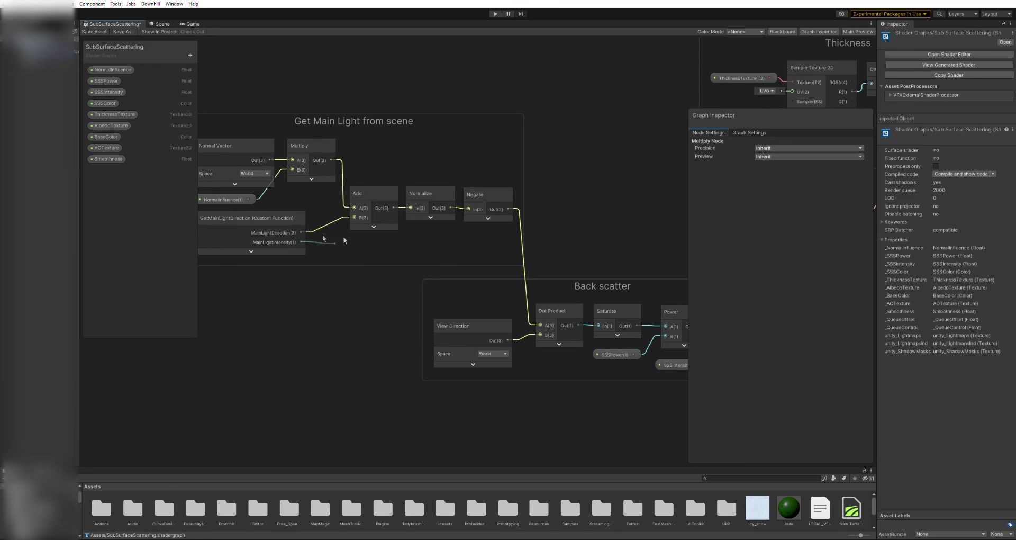
{"action": "left_click_drag", "start_coordinate": [370, 242], "coordinate": [640, 243]}
{"action": "middle_click_drag", "start_coordinate": [640, 244], "coordinate": [521, 212]}
{"action": "scroll", "coordinate": [468, 202], "scroll_direction": "down", "scroll_amount": 2}
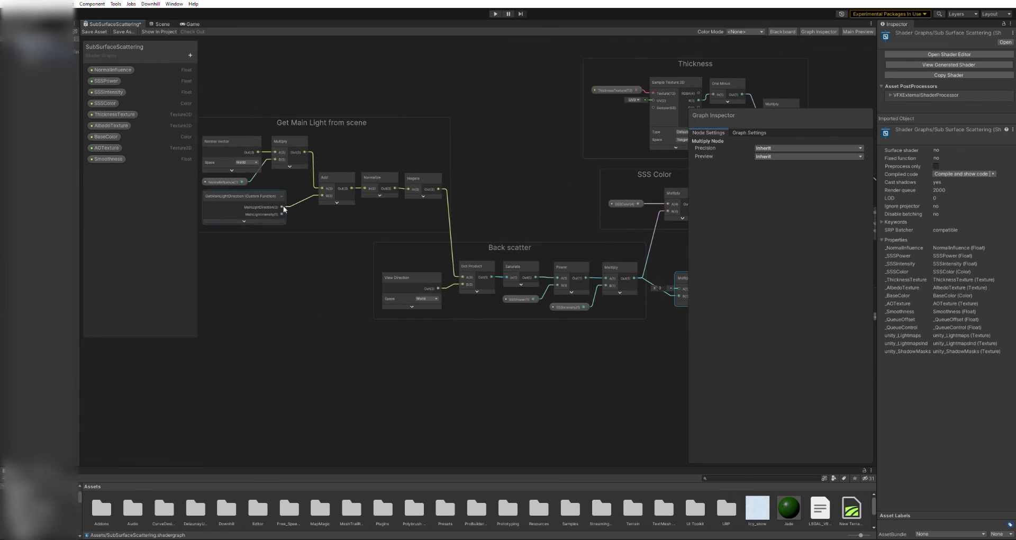
{"action": "left_click_drag", "start_coordinate": [282, 214], "coordinate": [679, 288]}
{"action": "middle_click_drag", "start_coordinate": [527, 213], "coordinate": [366, 170]}
{"action": "left_click_drag", "start_coordinate": [534, 228], "coordinate": [516, 211]}
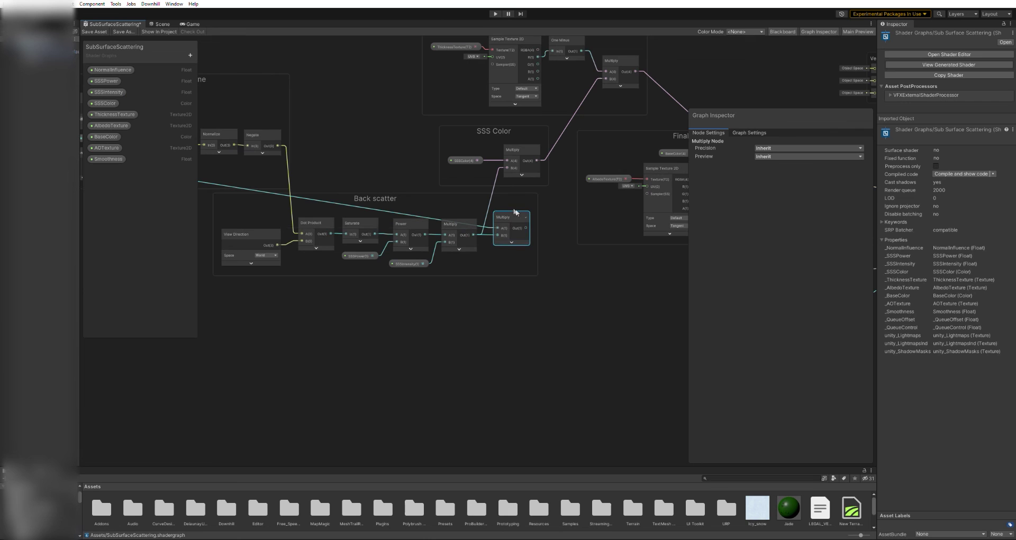
Save the shader graph, then set the Sun's intensity to 0.64 in the Scene view.
{"action": "left_click", "coordinate": [95, 29]}
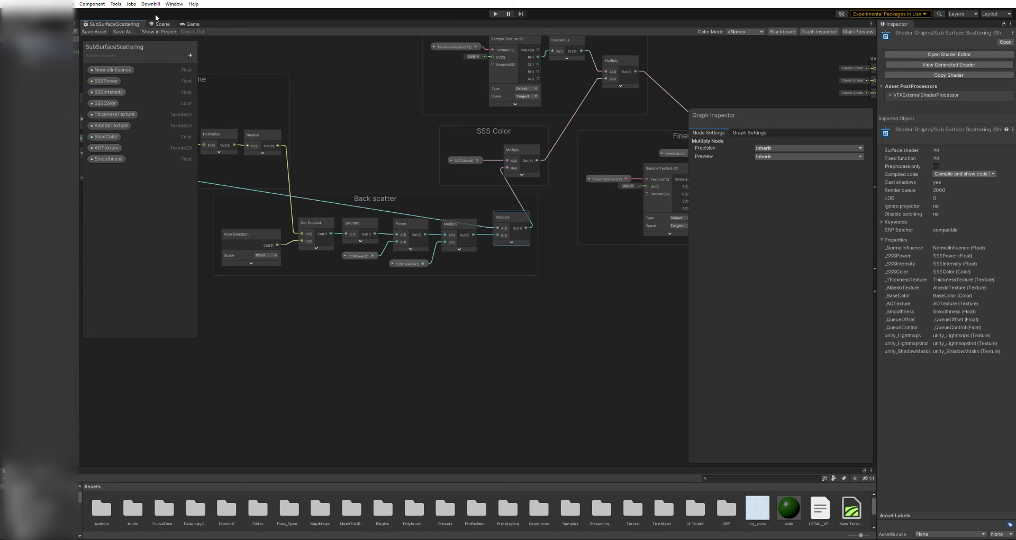
{"action": "left_click", "coordinate": [159, 24]}
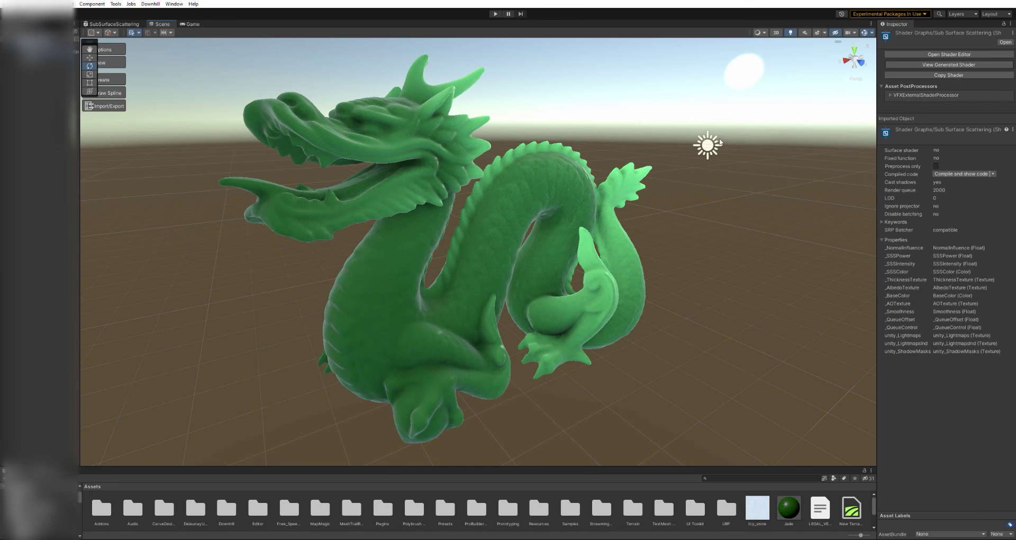
{"action": "left_click", "coordinate": [717, 143]}
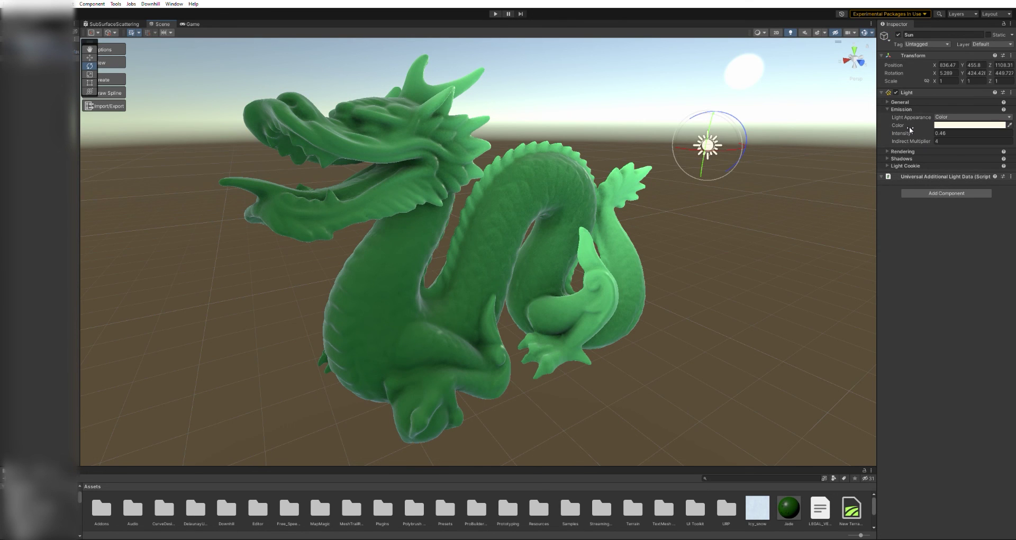
{"action": "left_click_drag", "start_coordinate": [910, 129], "coordinate": [908, 128]}
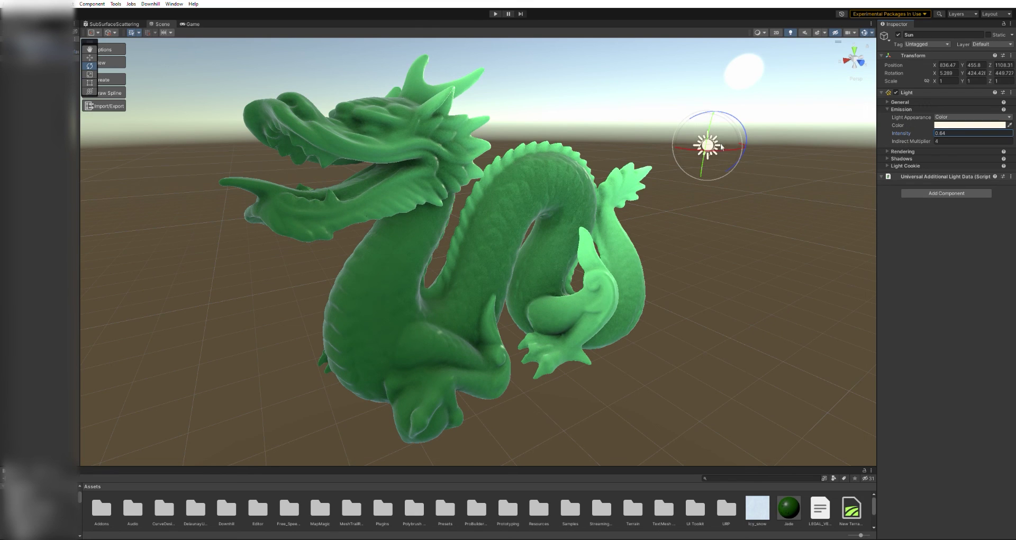
{"action": "key", "text": "w"}
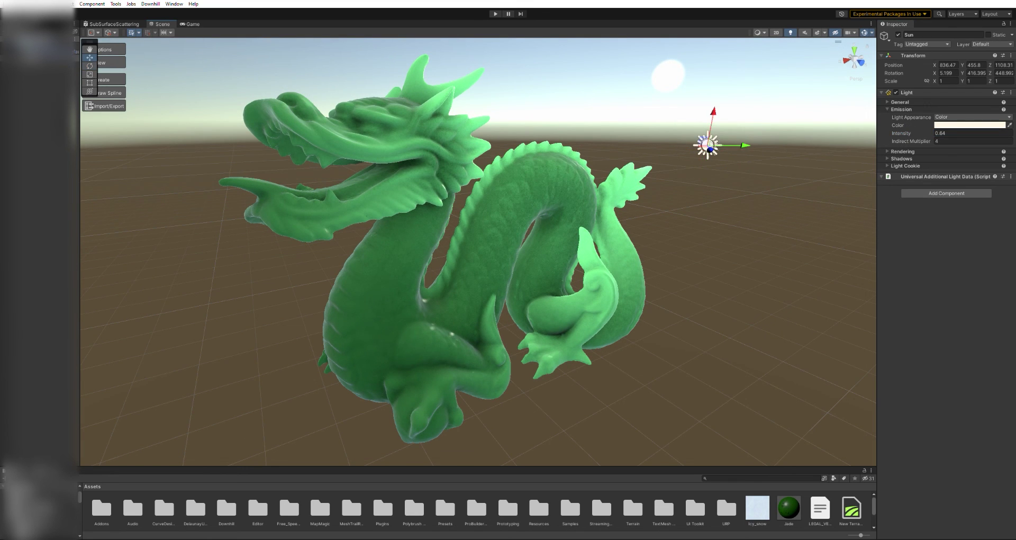